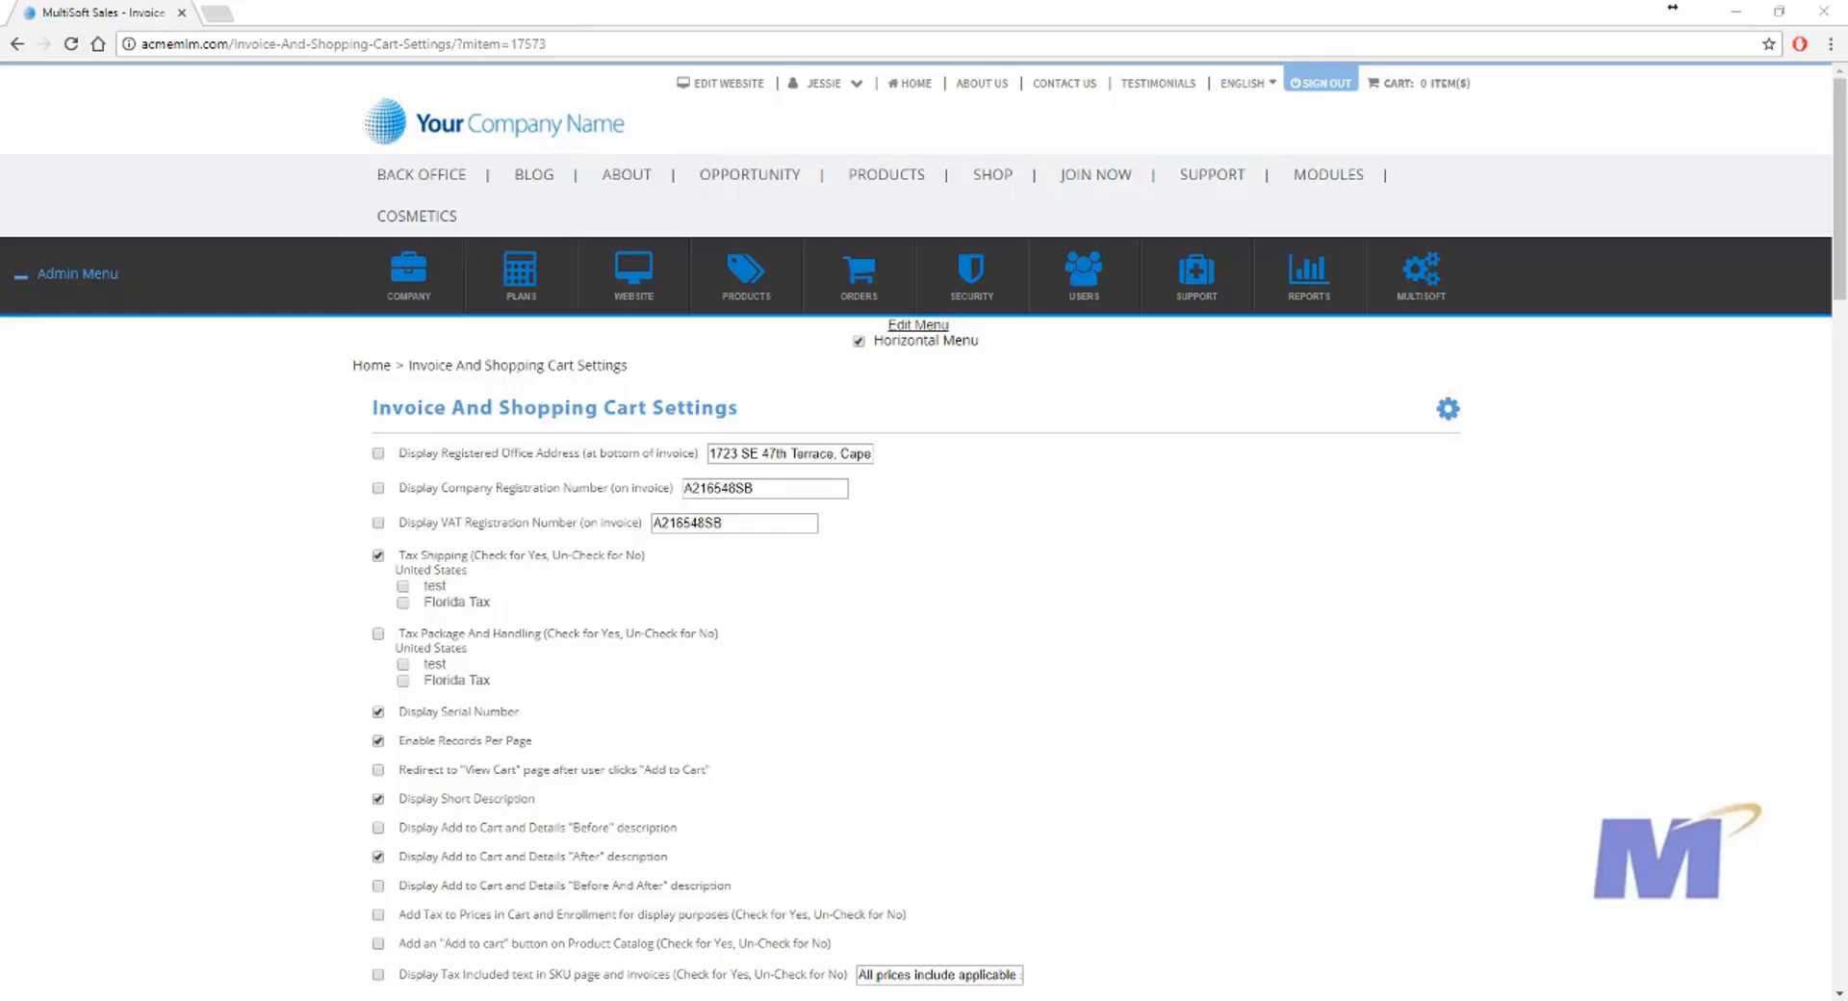
- Open the Shopping Cart and Cart Settings among the company's module settings
left_click(385, 308)
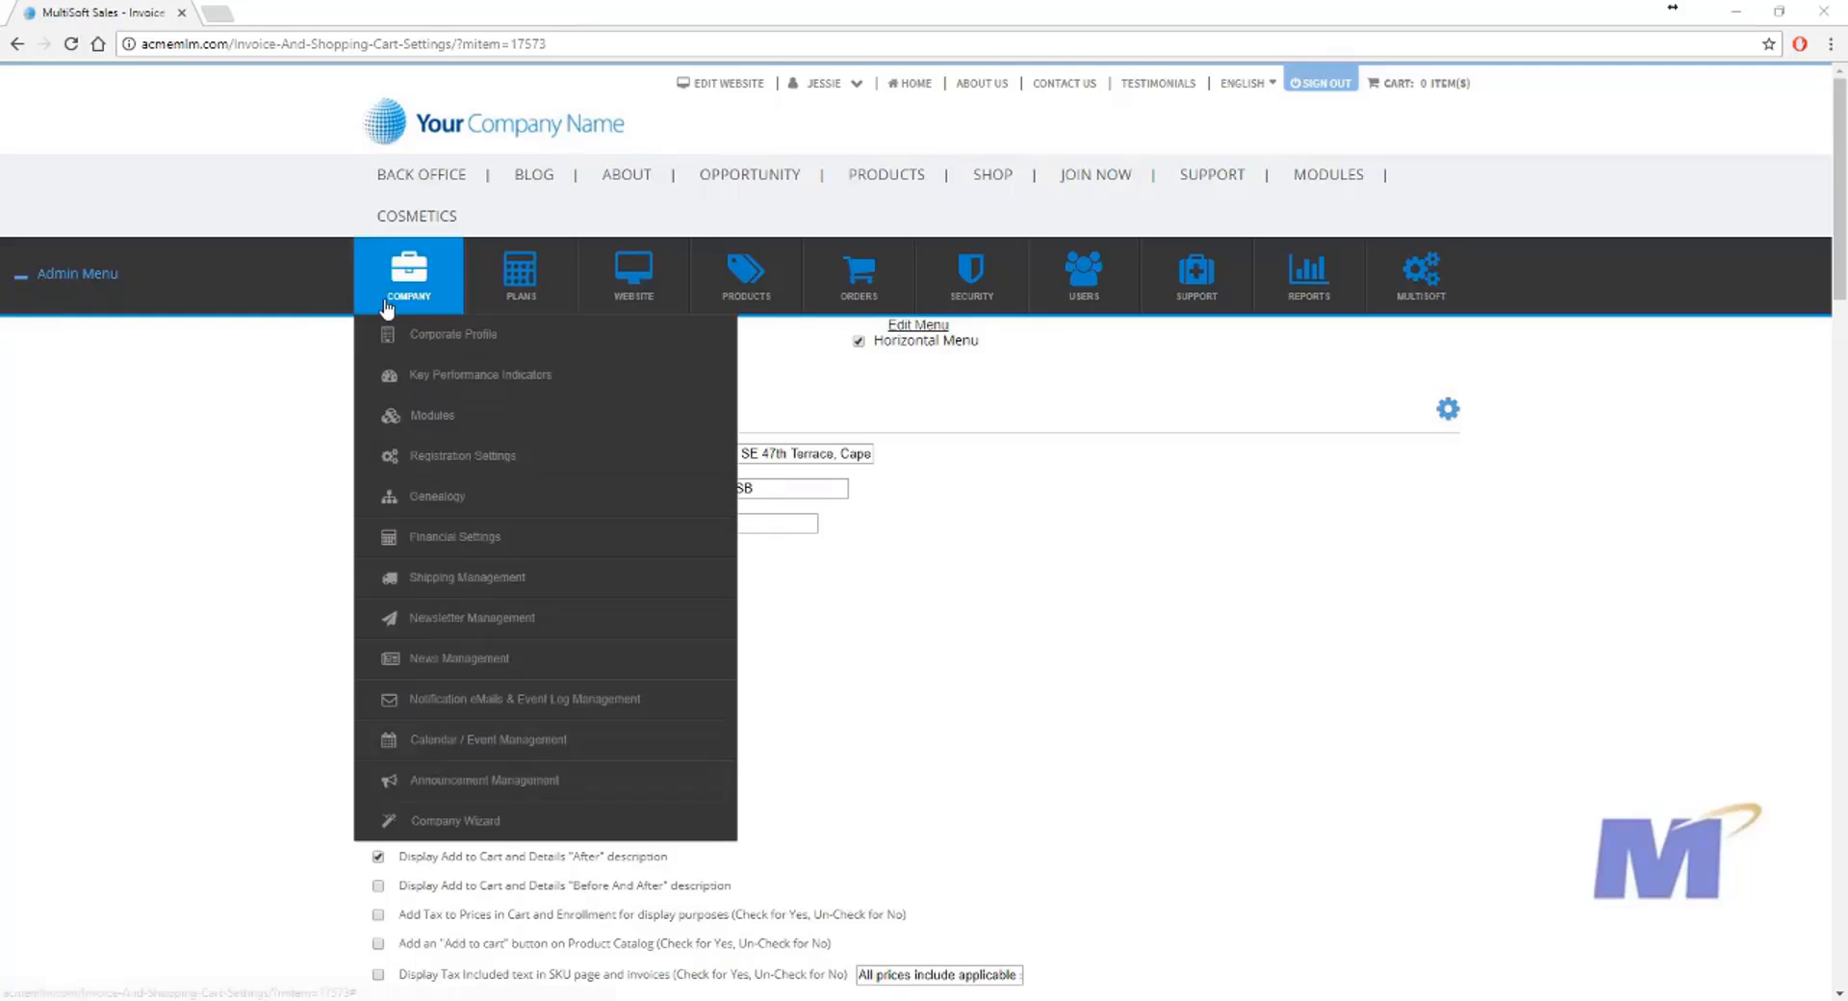
mouse_move(547, 426)
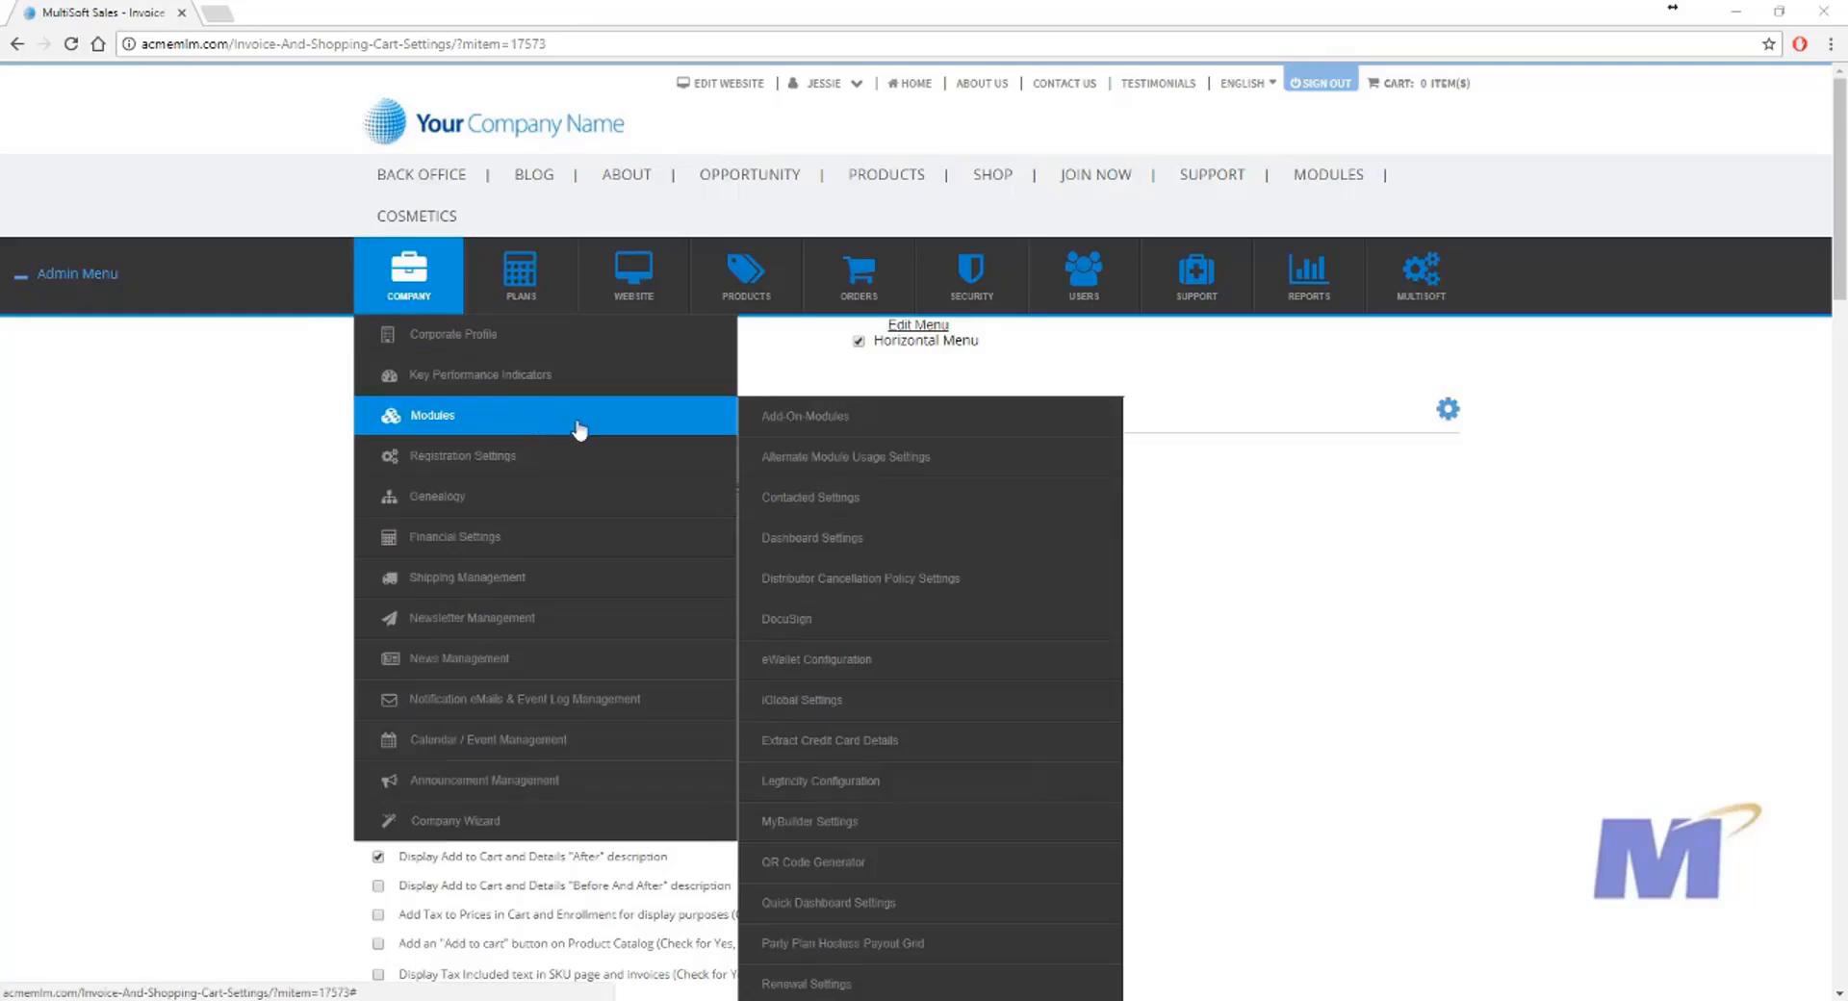
scroll(899, 565, "down", 4)
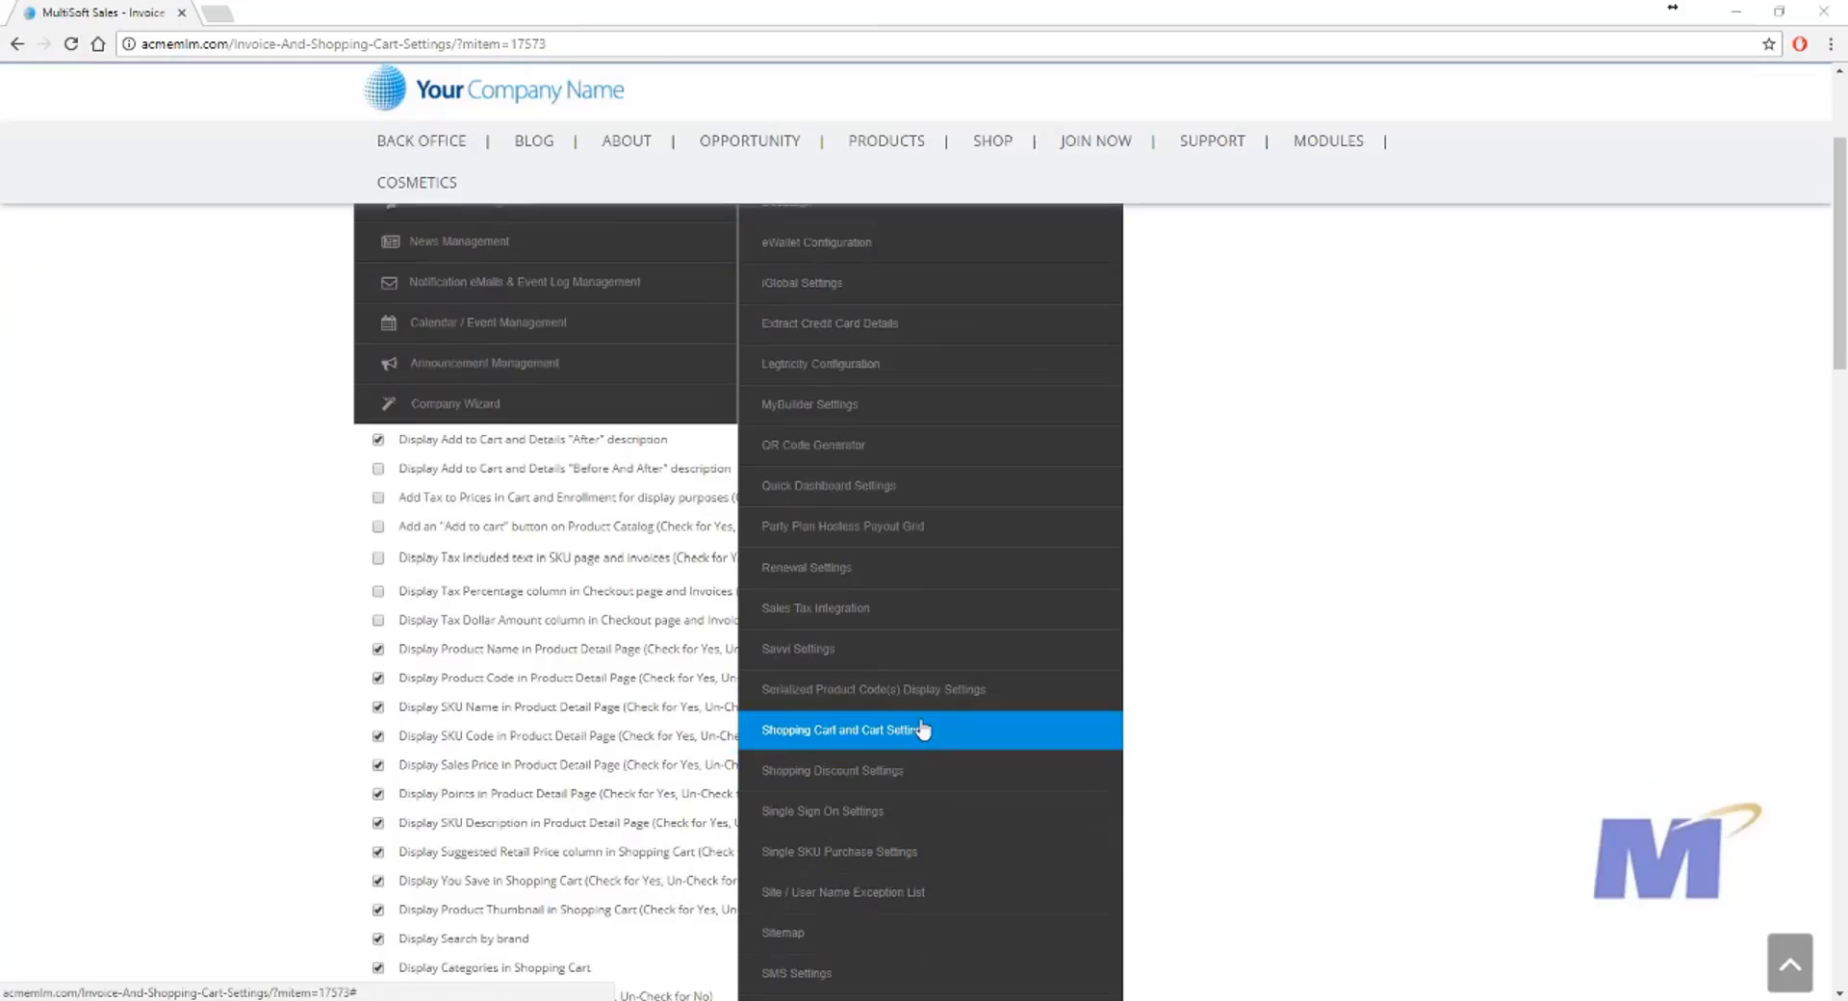
left_click(955, 743)
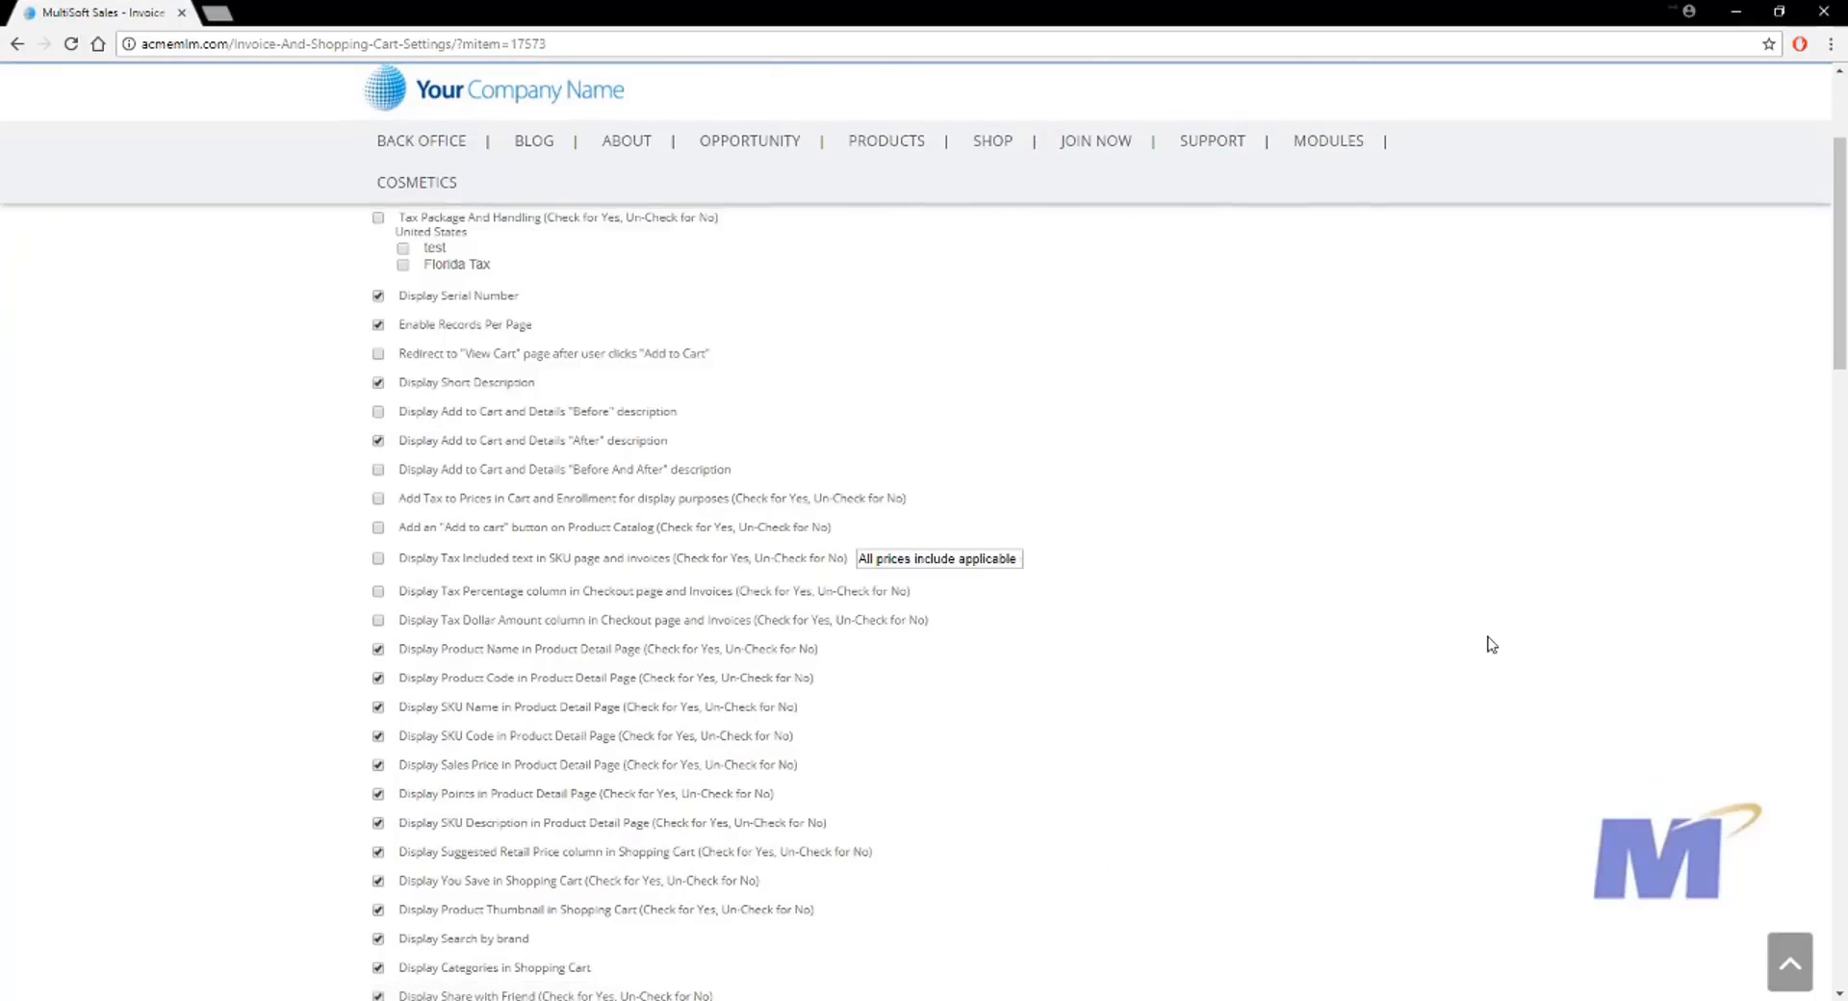
- Save the invoice and shopping cart settings with Enable SKU Attribute Inventory checked
scroll(1482, 640, "up", 4)
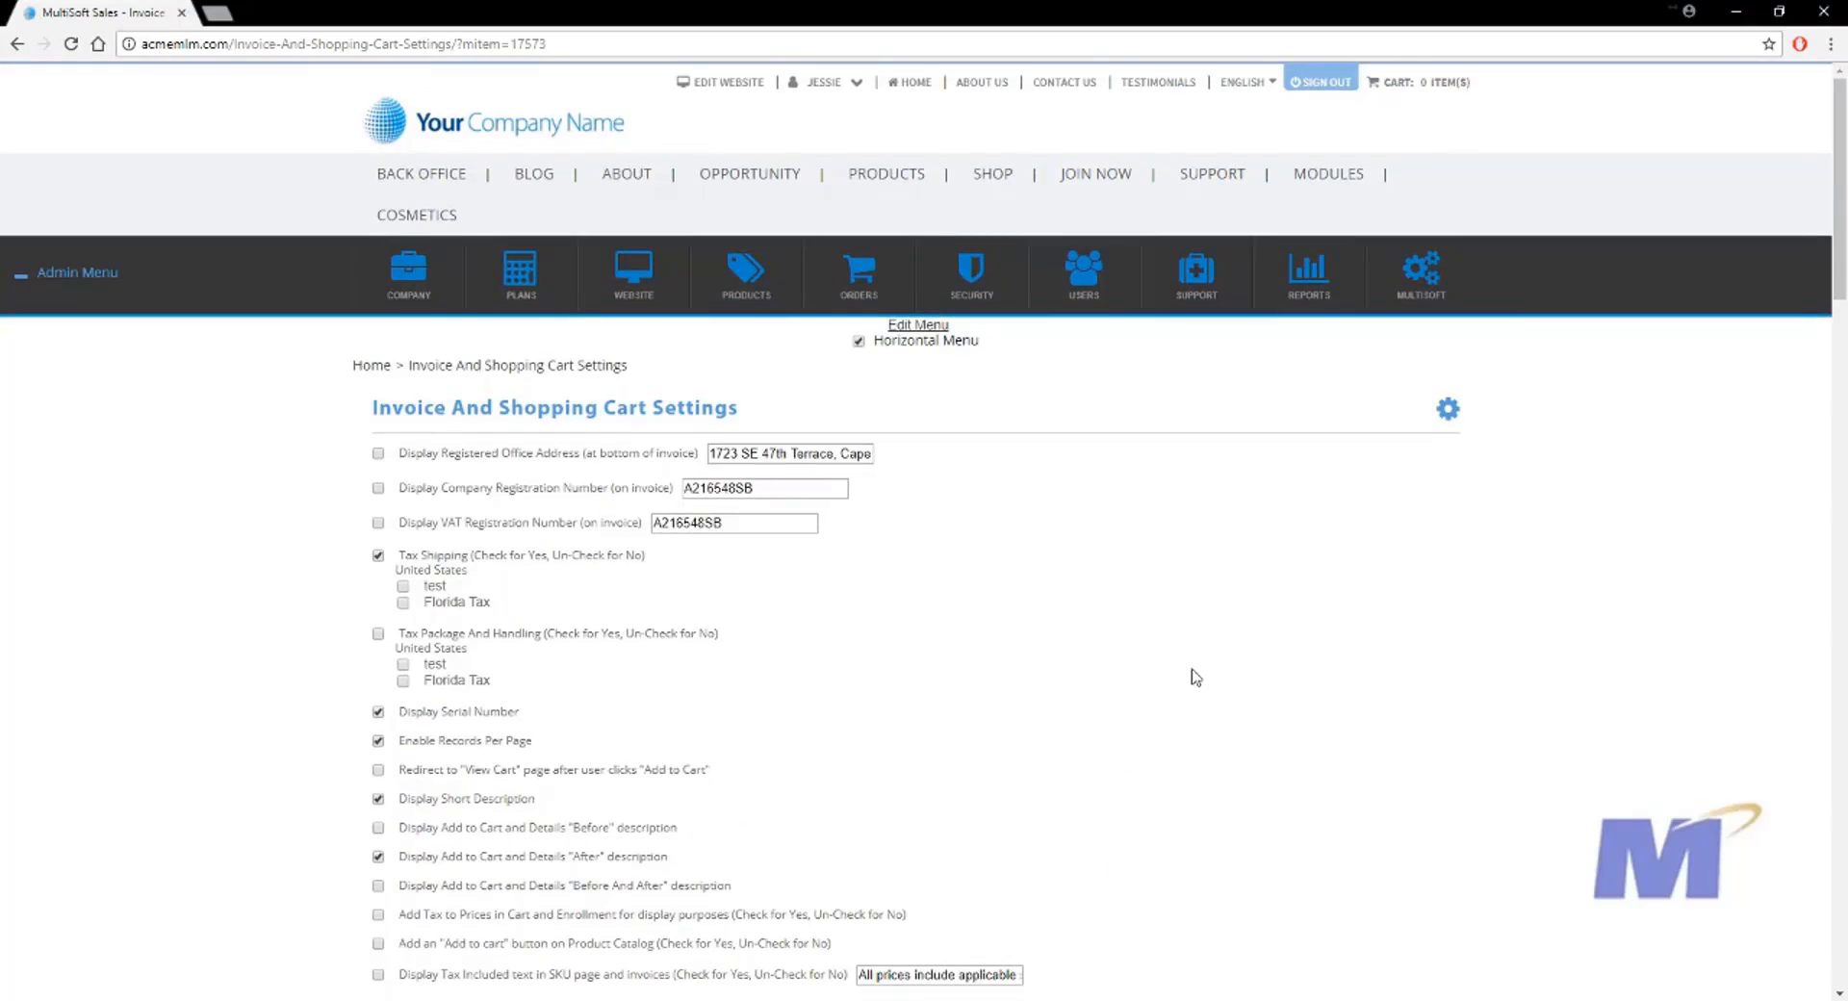
scroll(1138, 682, "down", 6)
scroll(1139, 682, "down", 3)
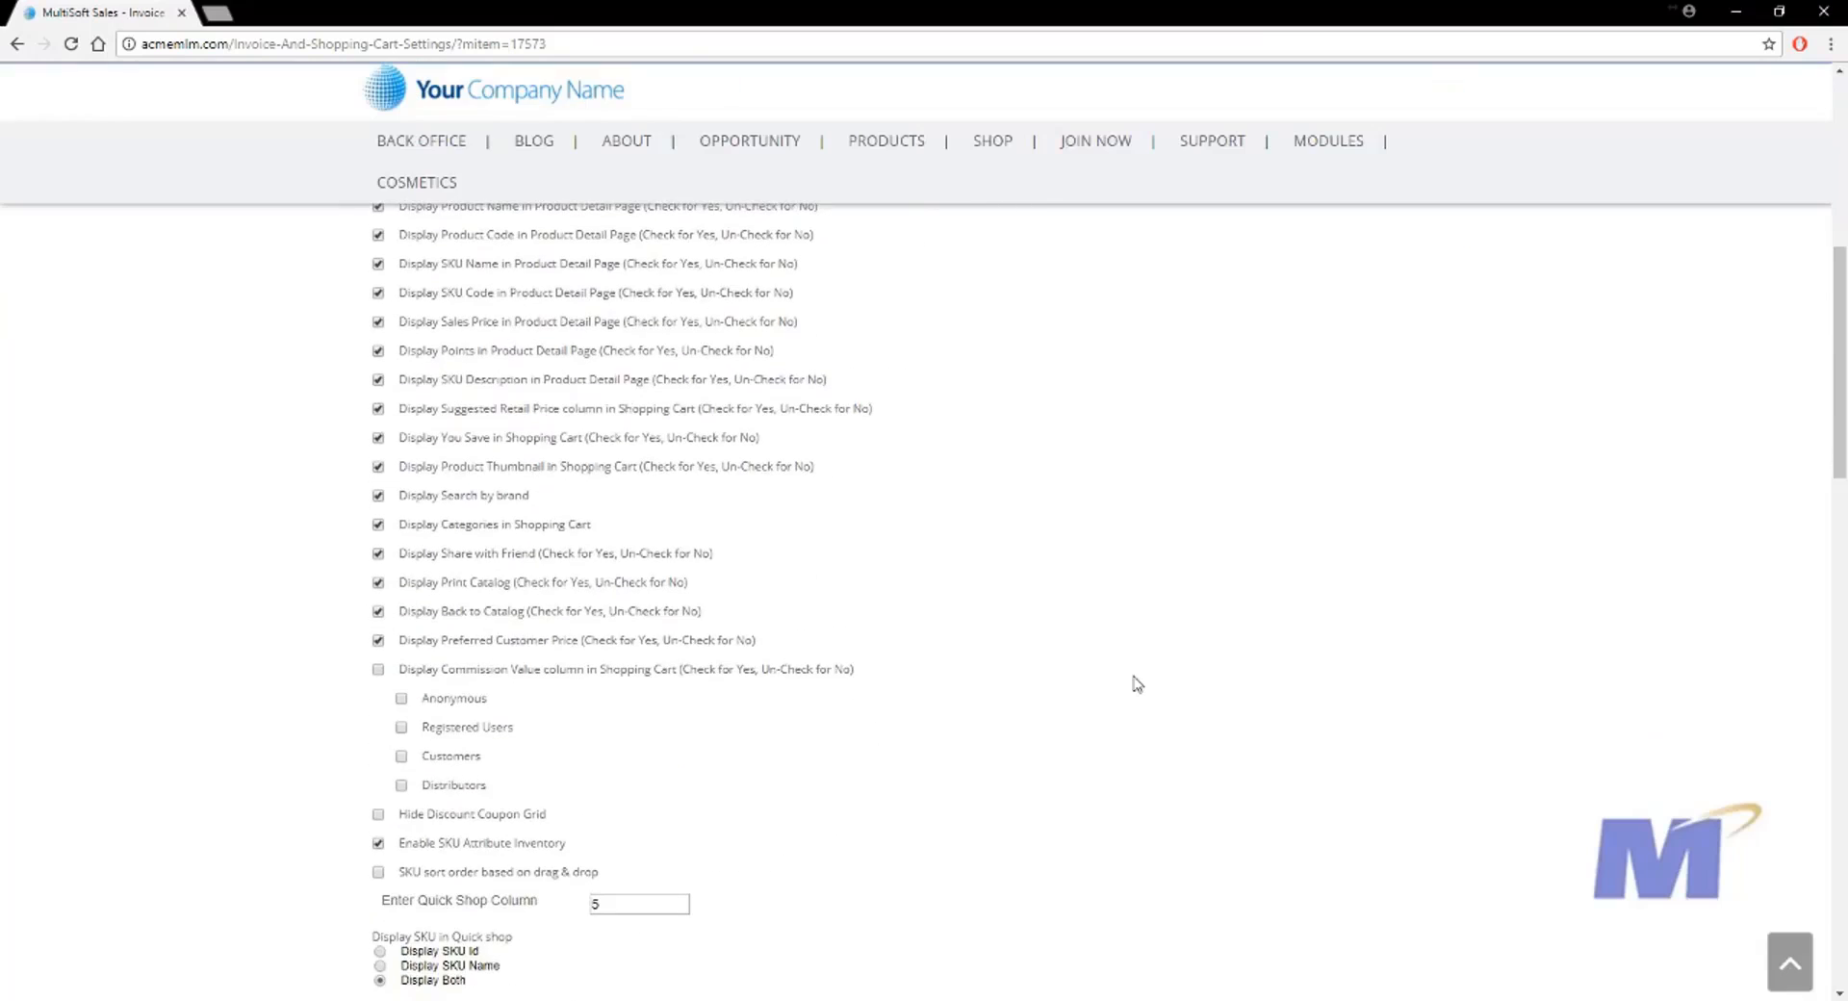
scroll(1137, 683, "down", 2)
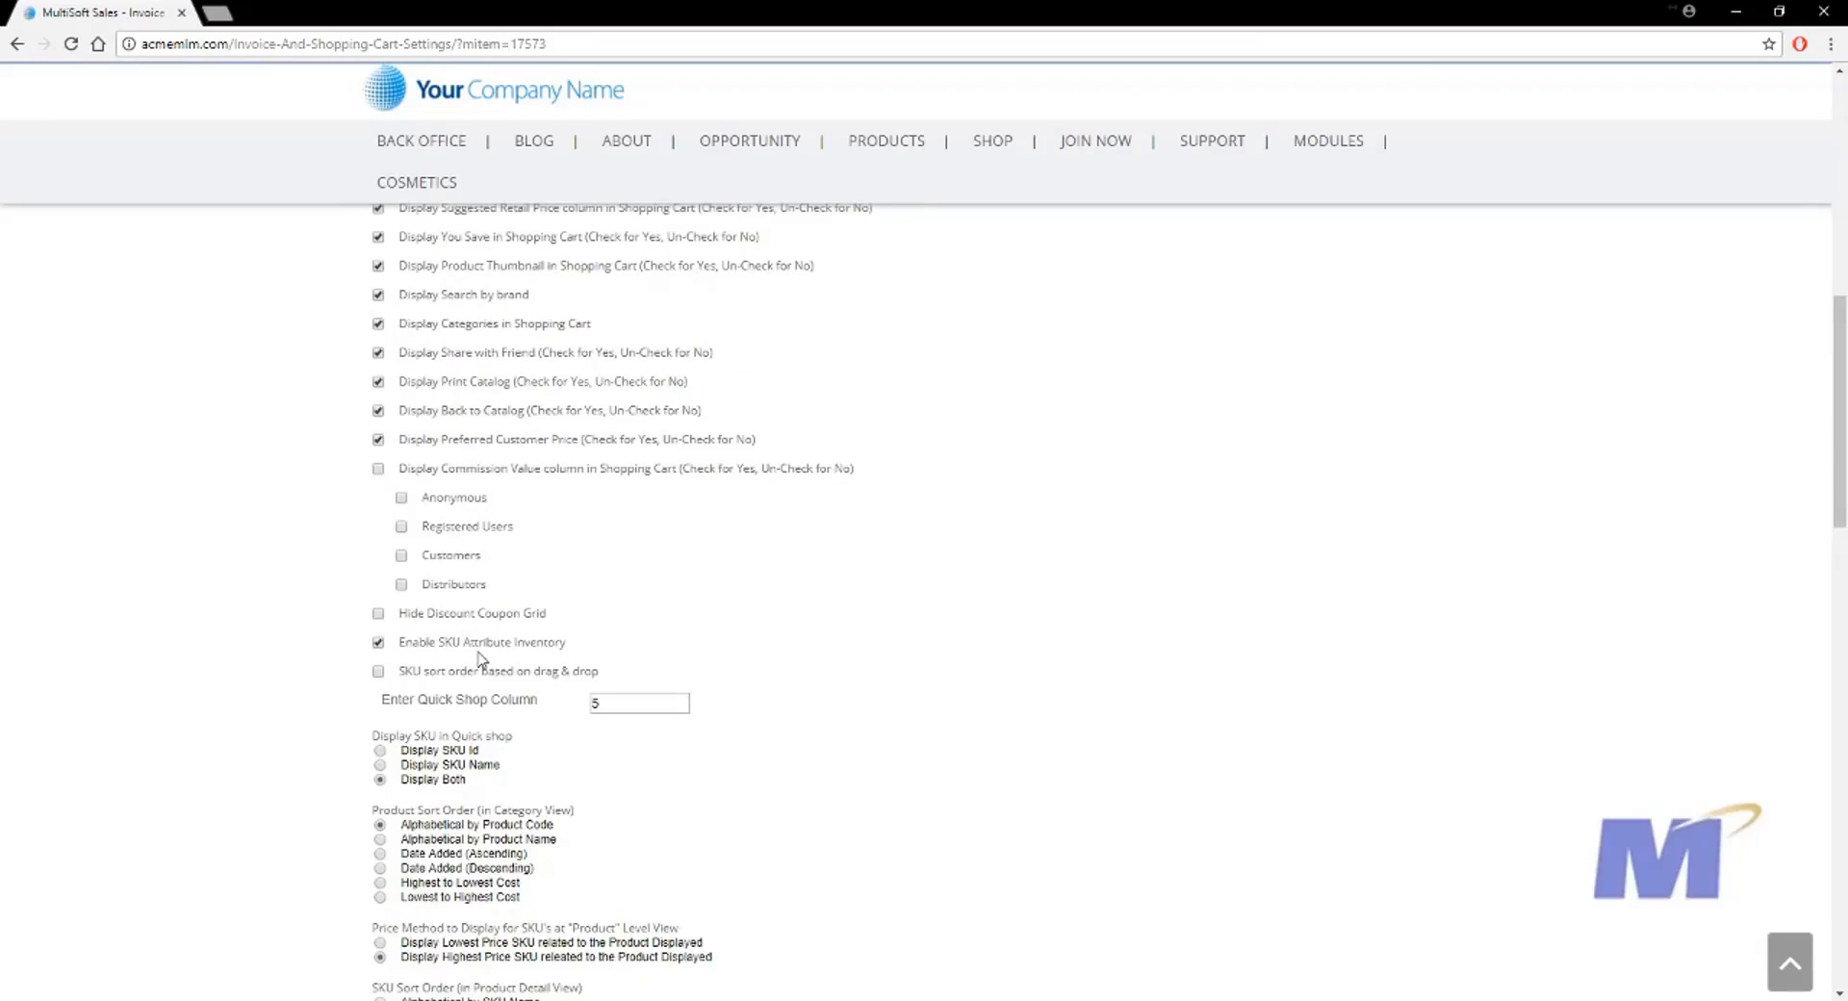
scroll(1112, 653, "down", 1)
scroll(1111, 653, "down", 15)
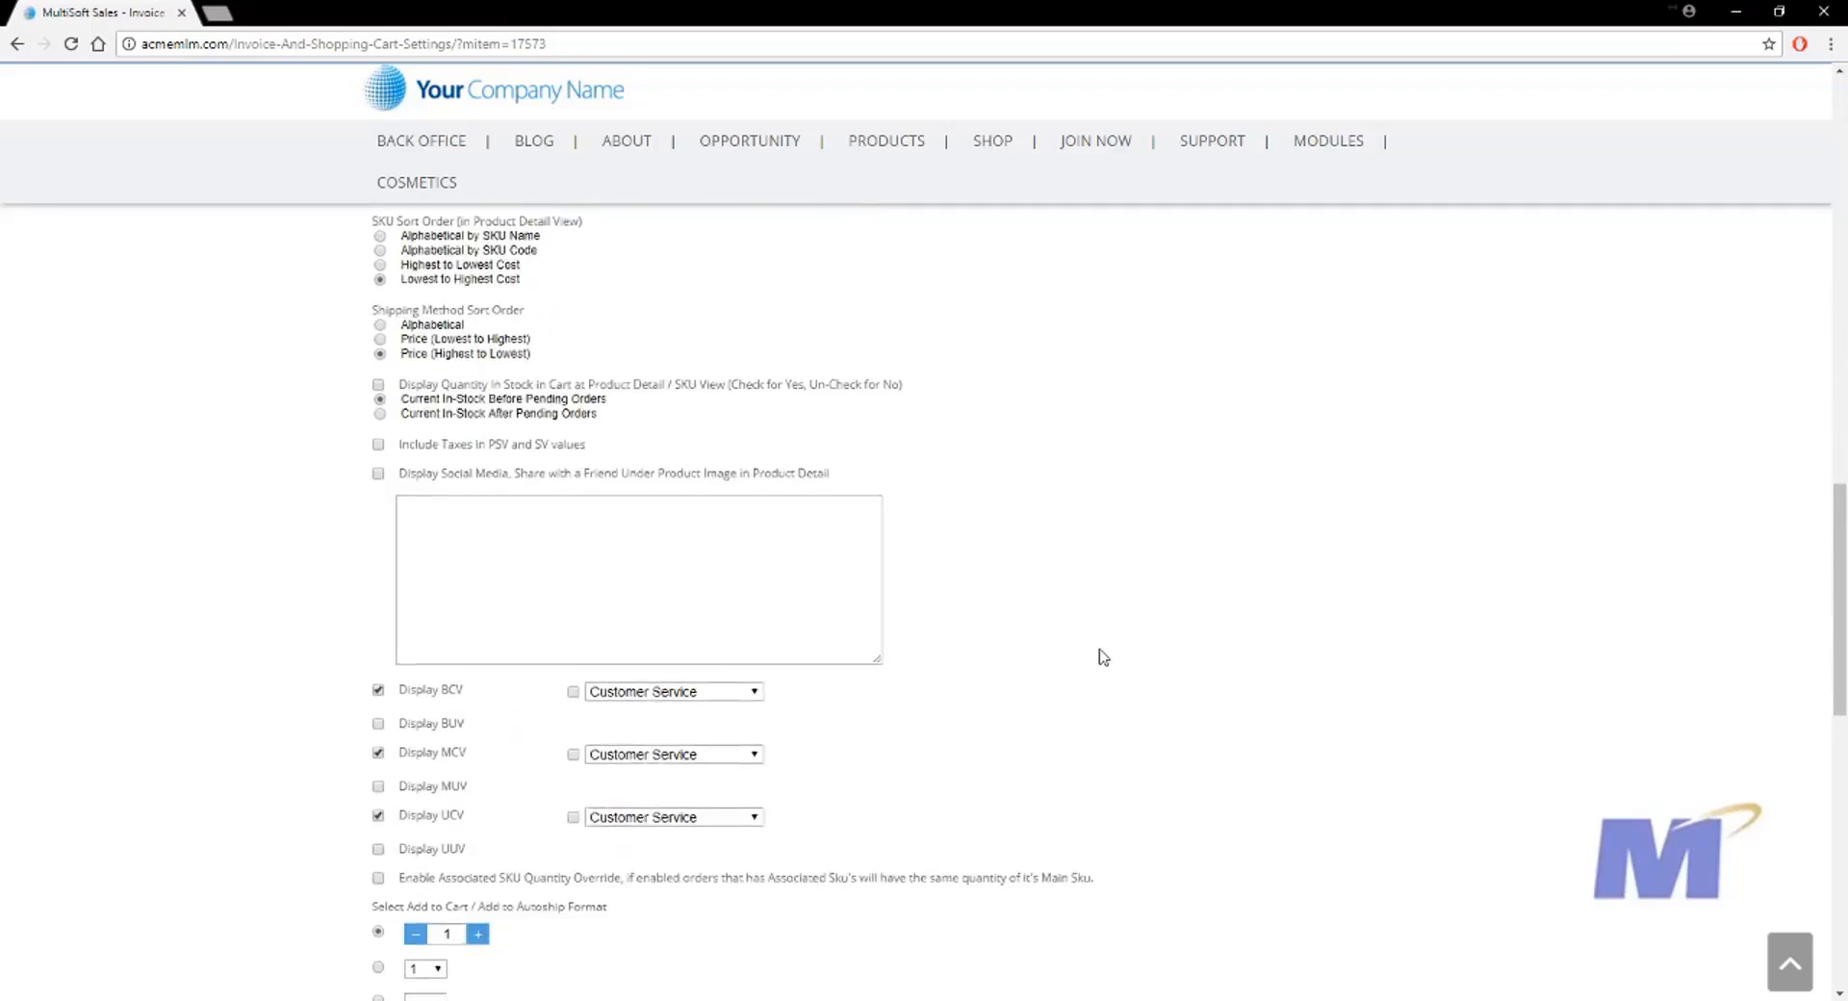
scroll(1040, 707, "down", 4)
left_click(400, 548)
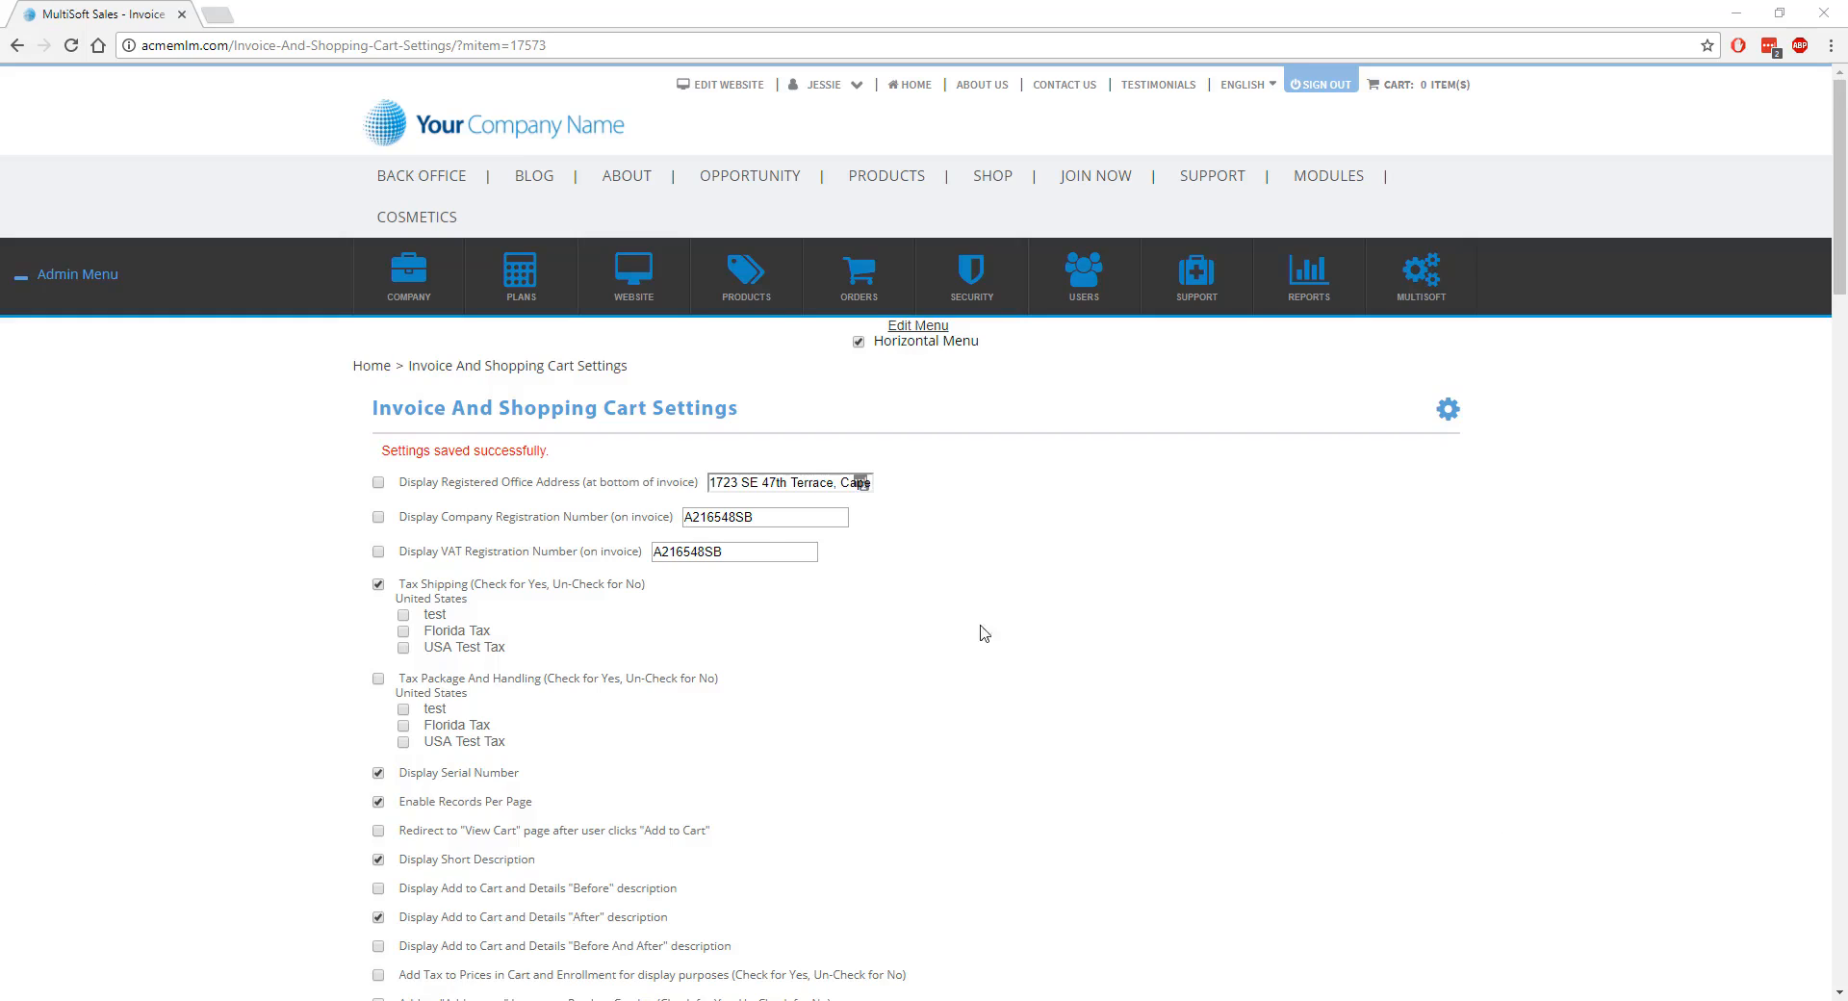
- Start a new SKU receipt from the warehouse's received inventory page
mouse_move(752, 286)
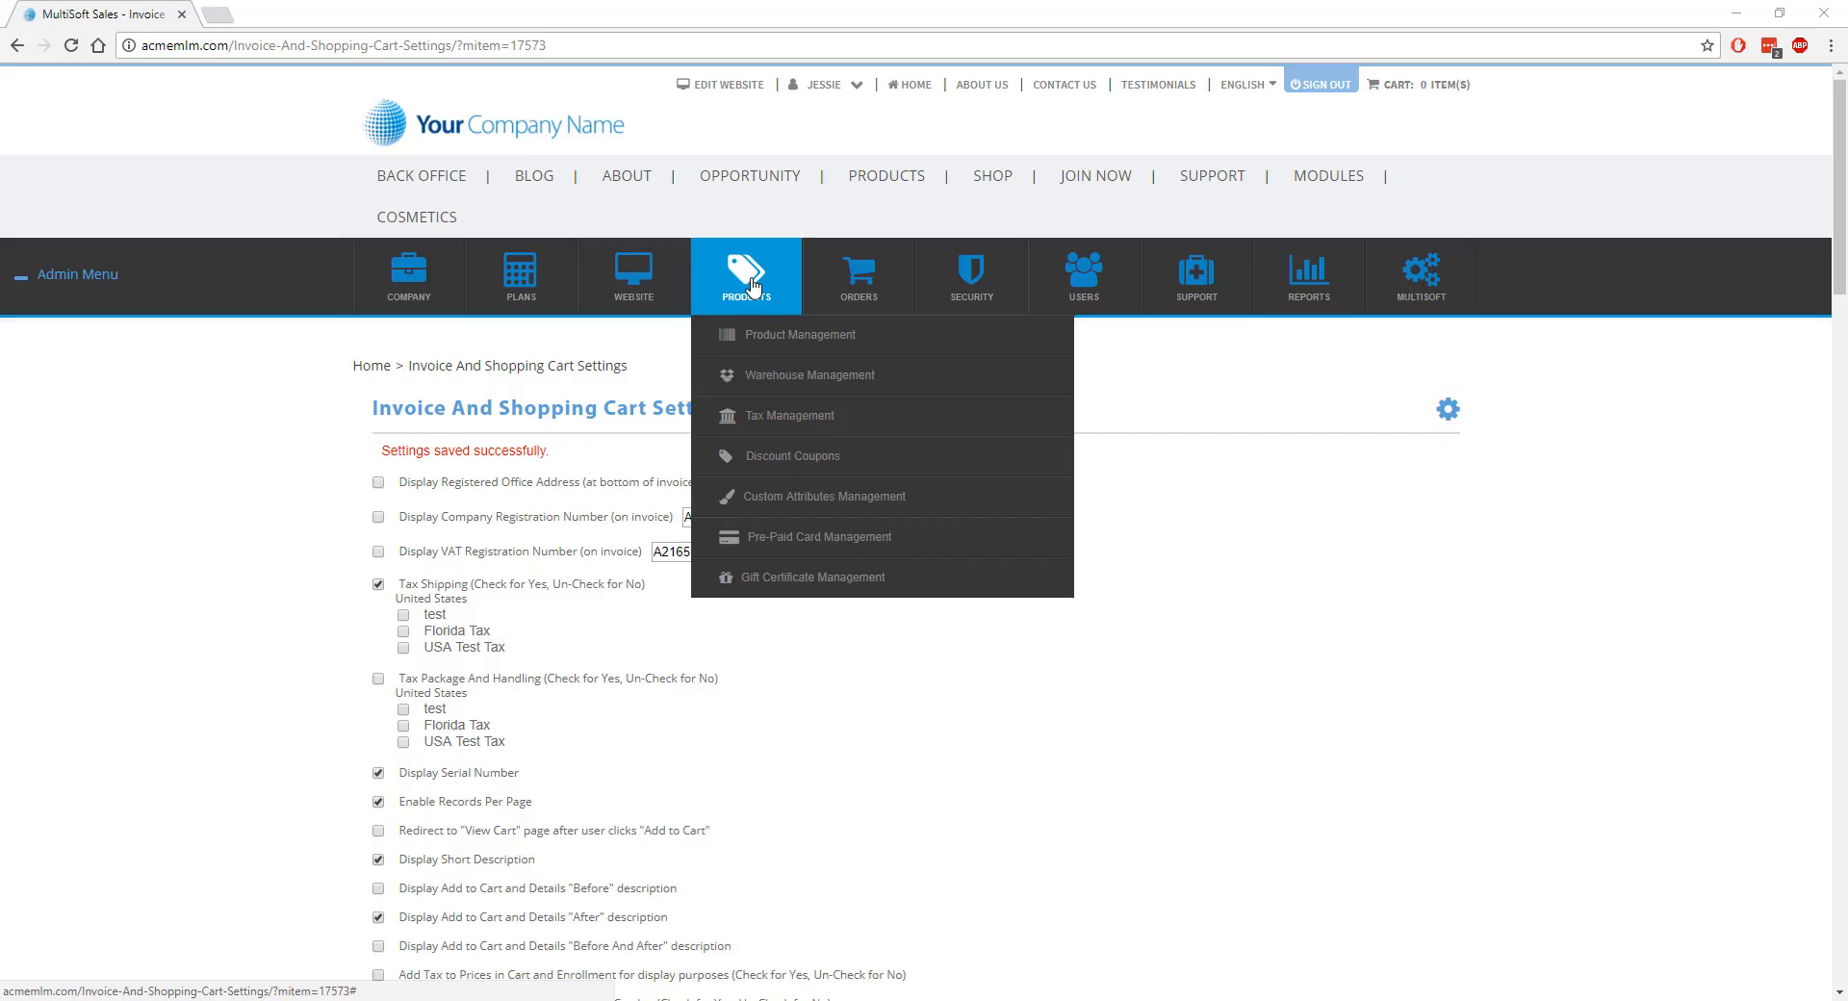
mouse_move(784, 376)
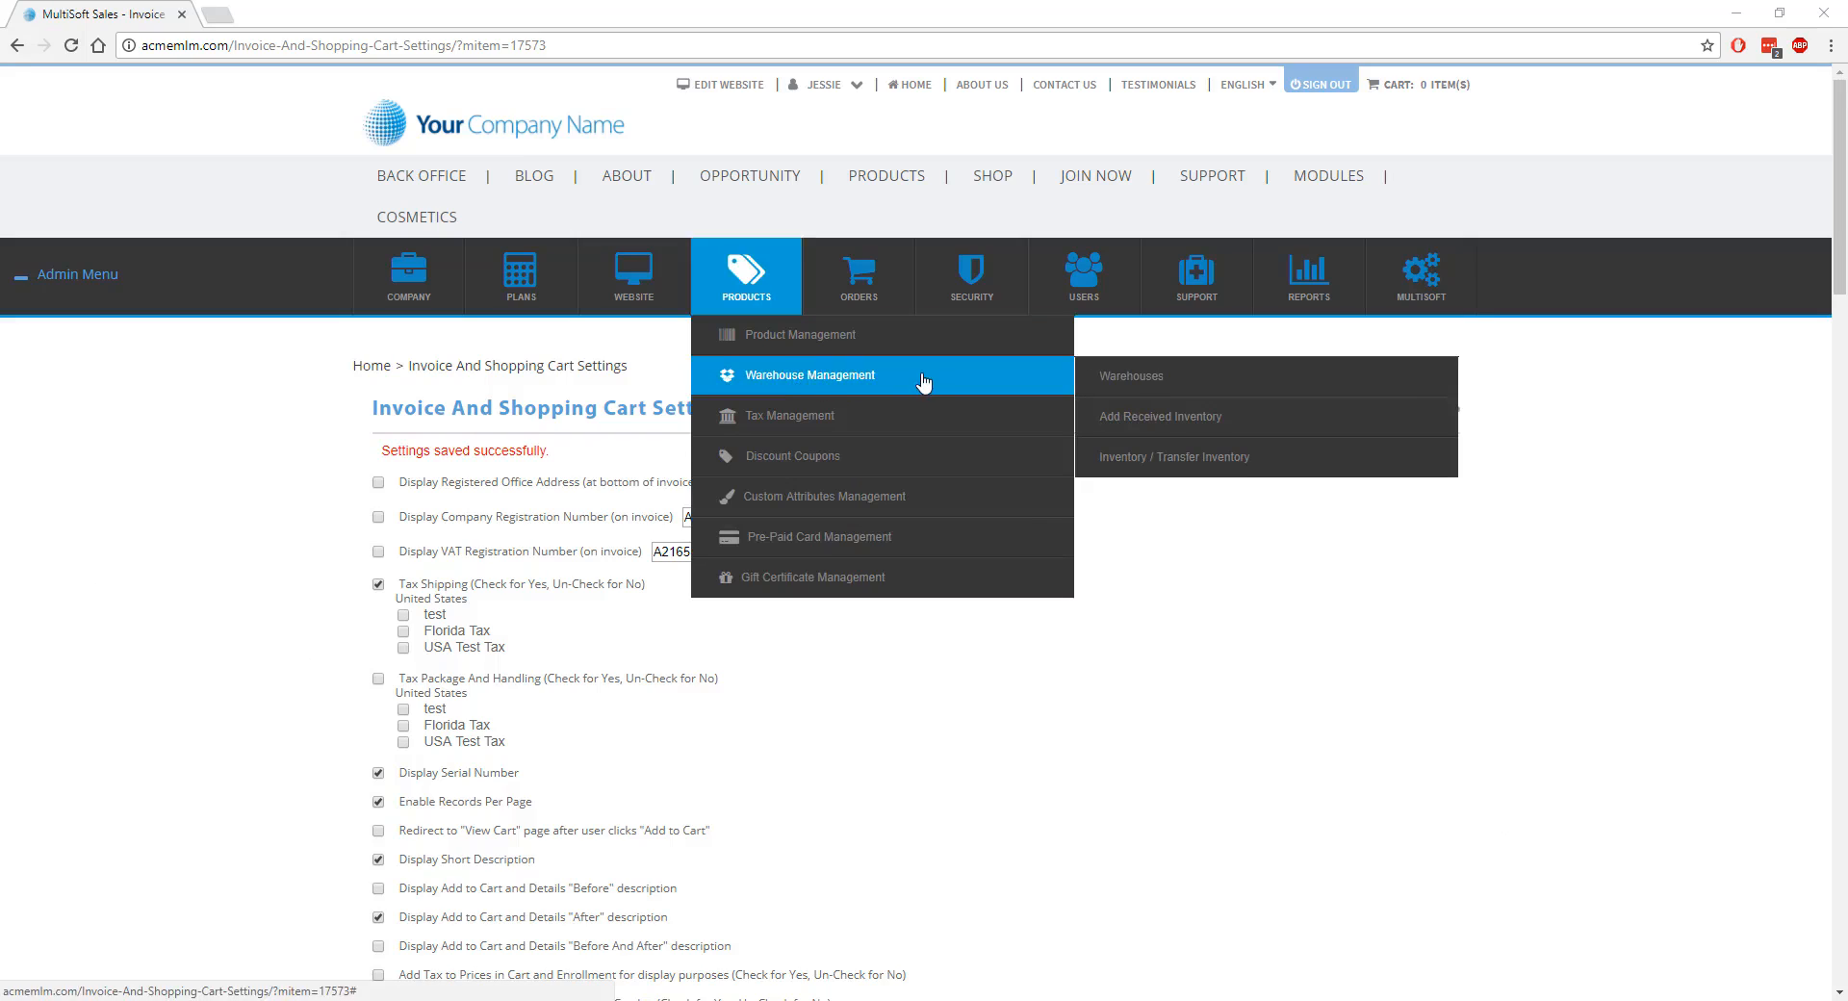
left_click(1251, 429)
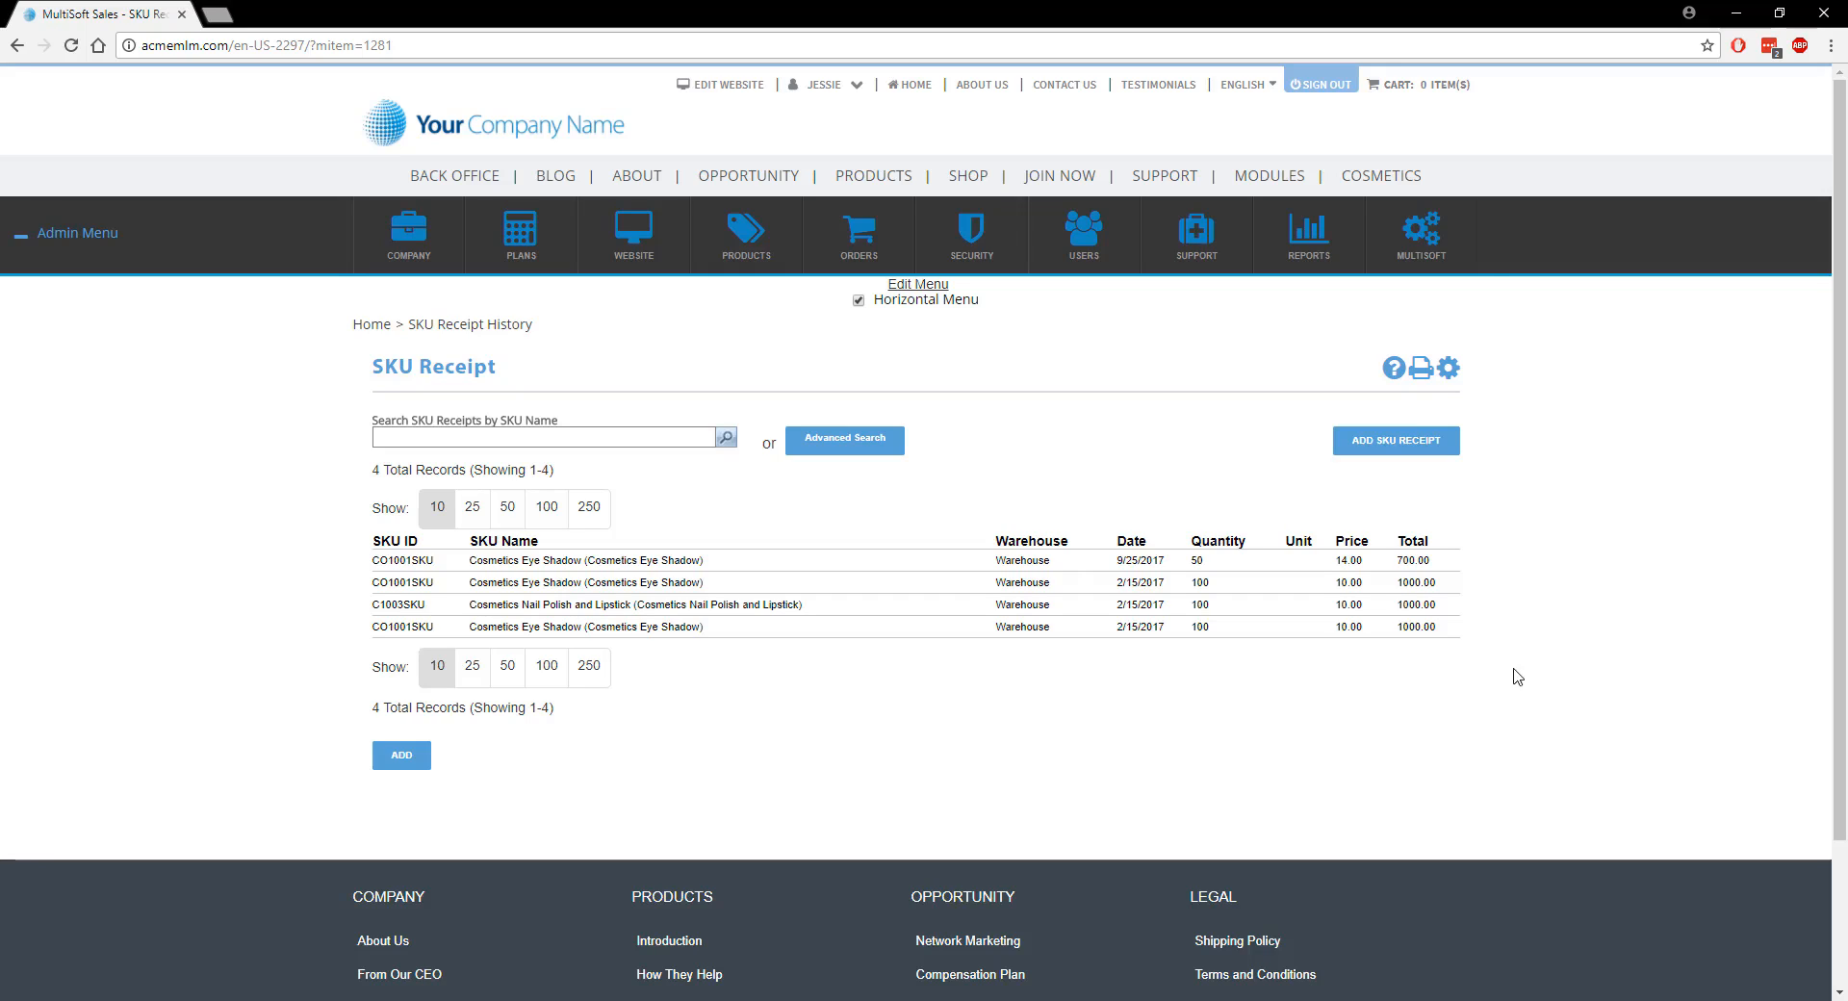
left_click(1405, 452)
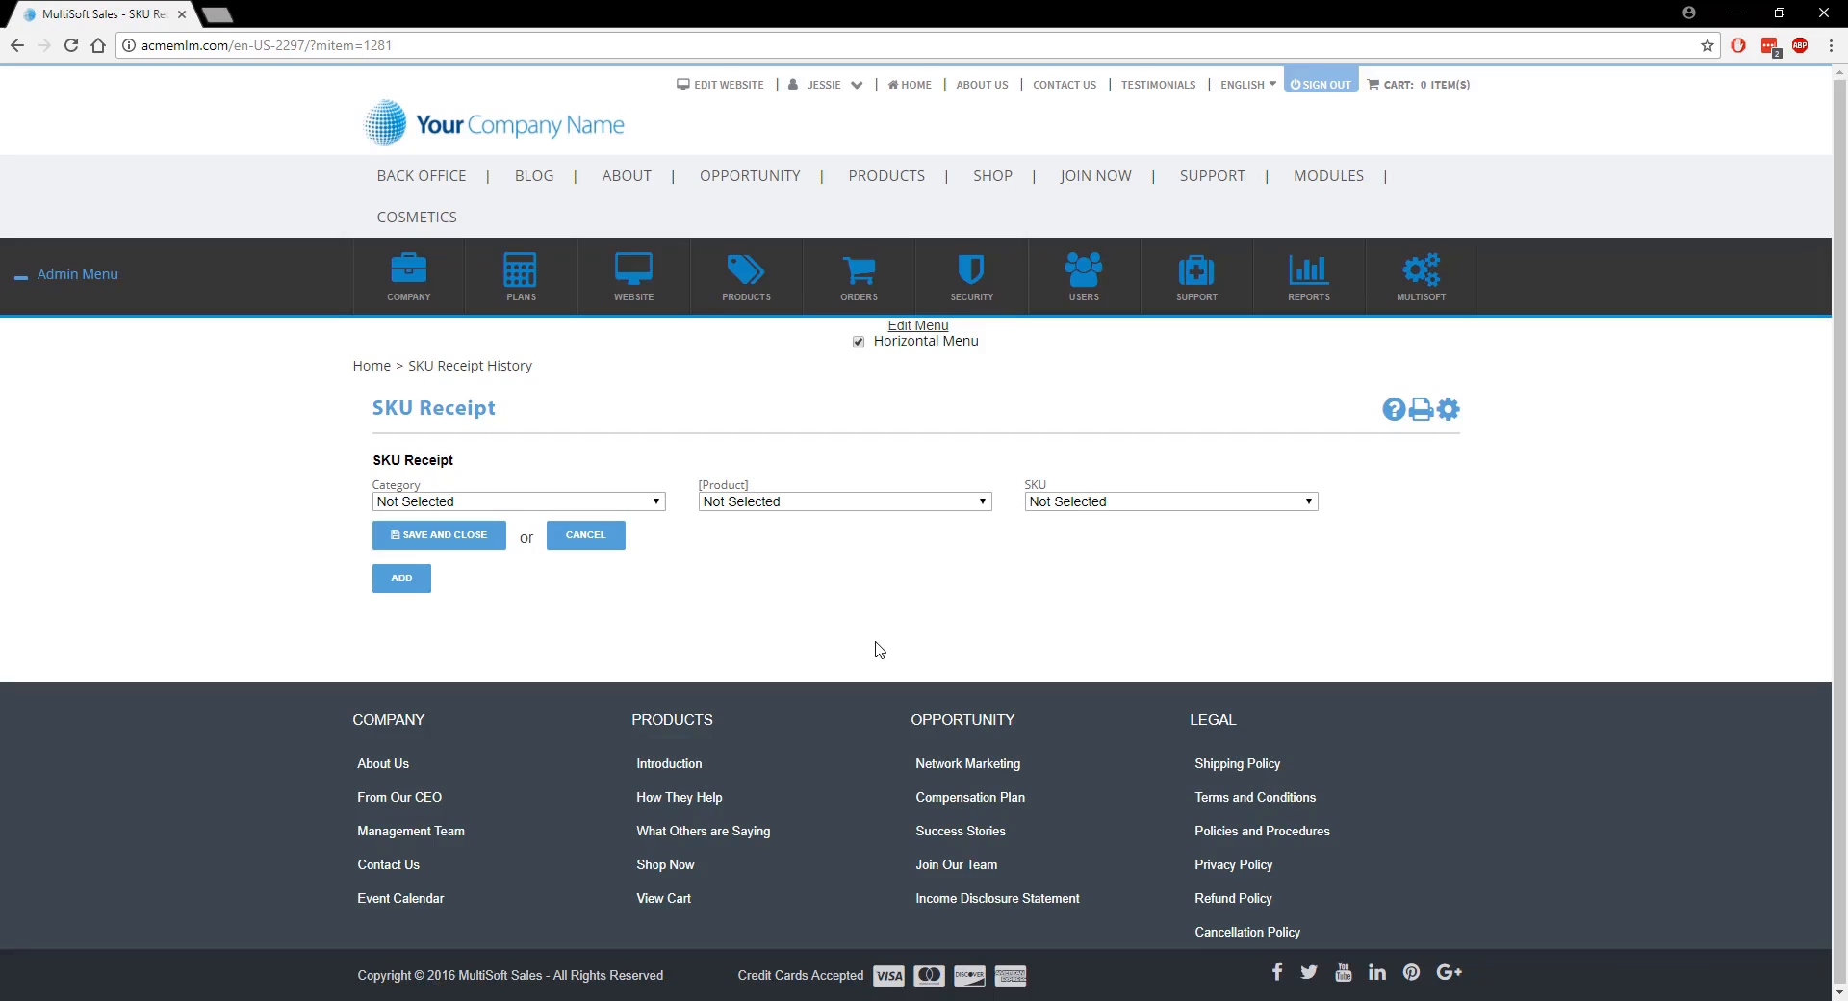
- Set the receipt's category to All, and its product and SKU to Cosmetics Eye Shadow
left_click(658, 501)
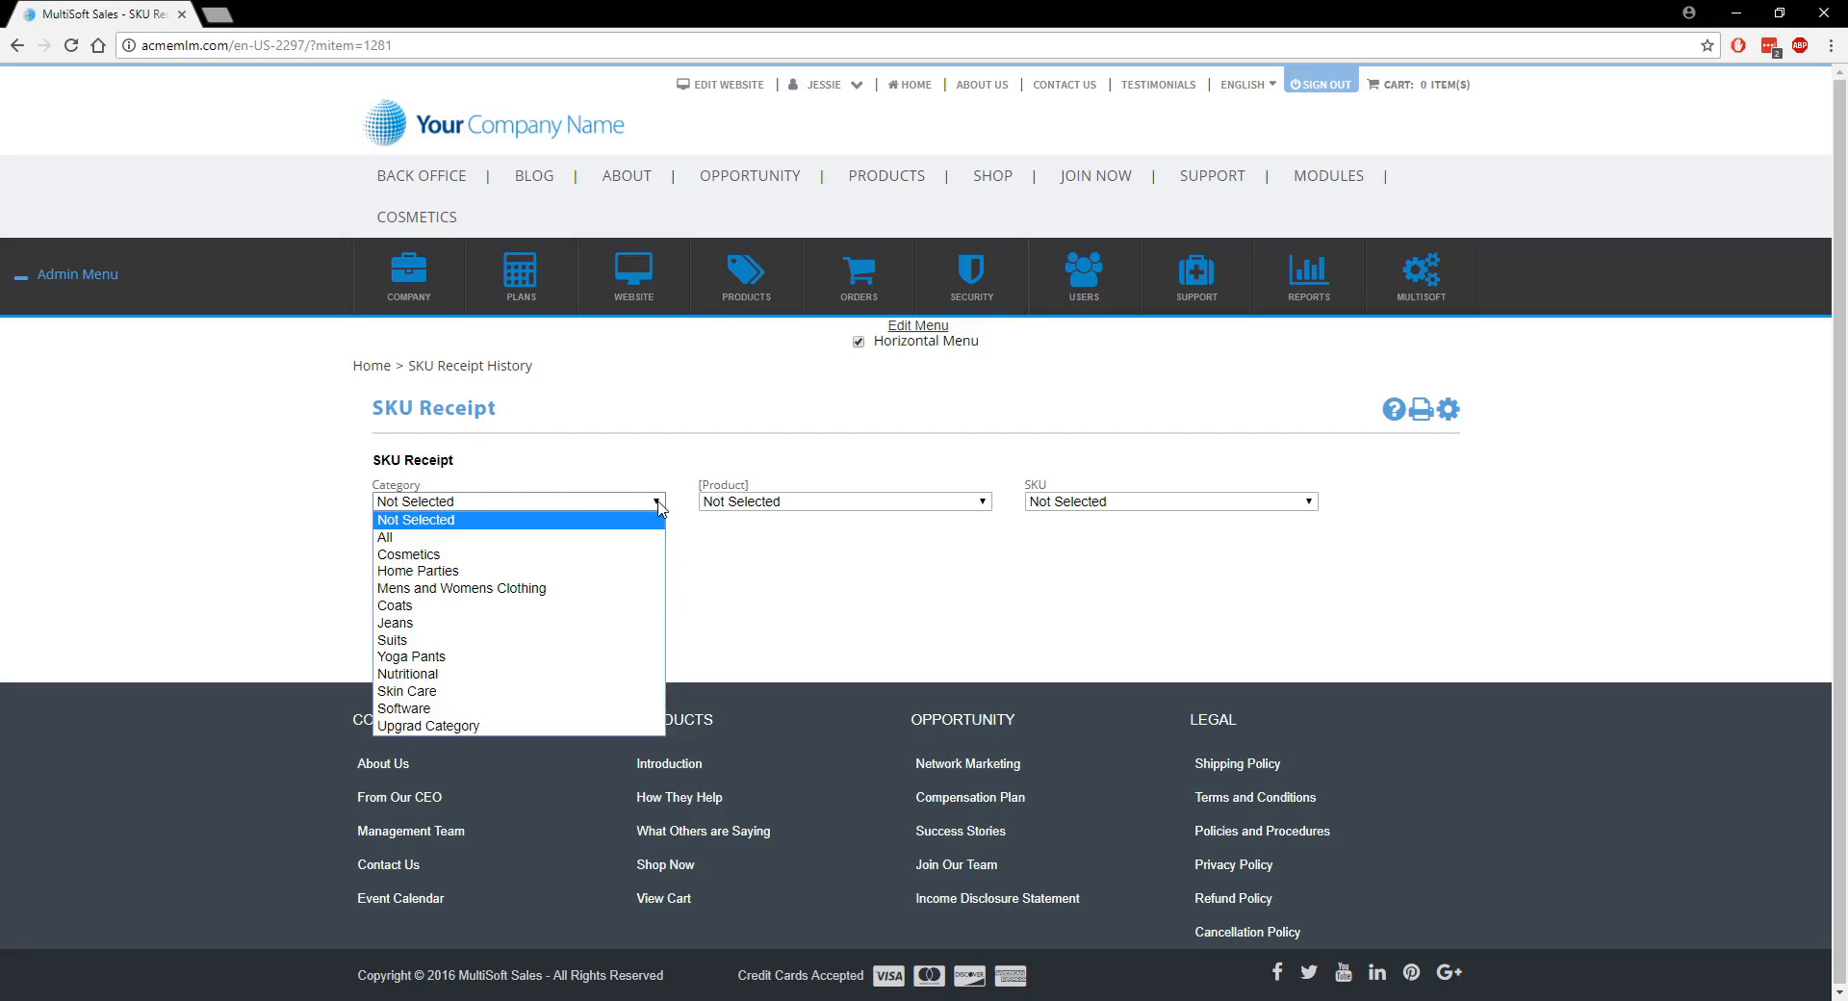
left_click(504, 535)
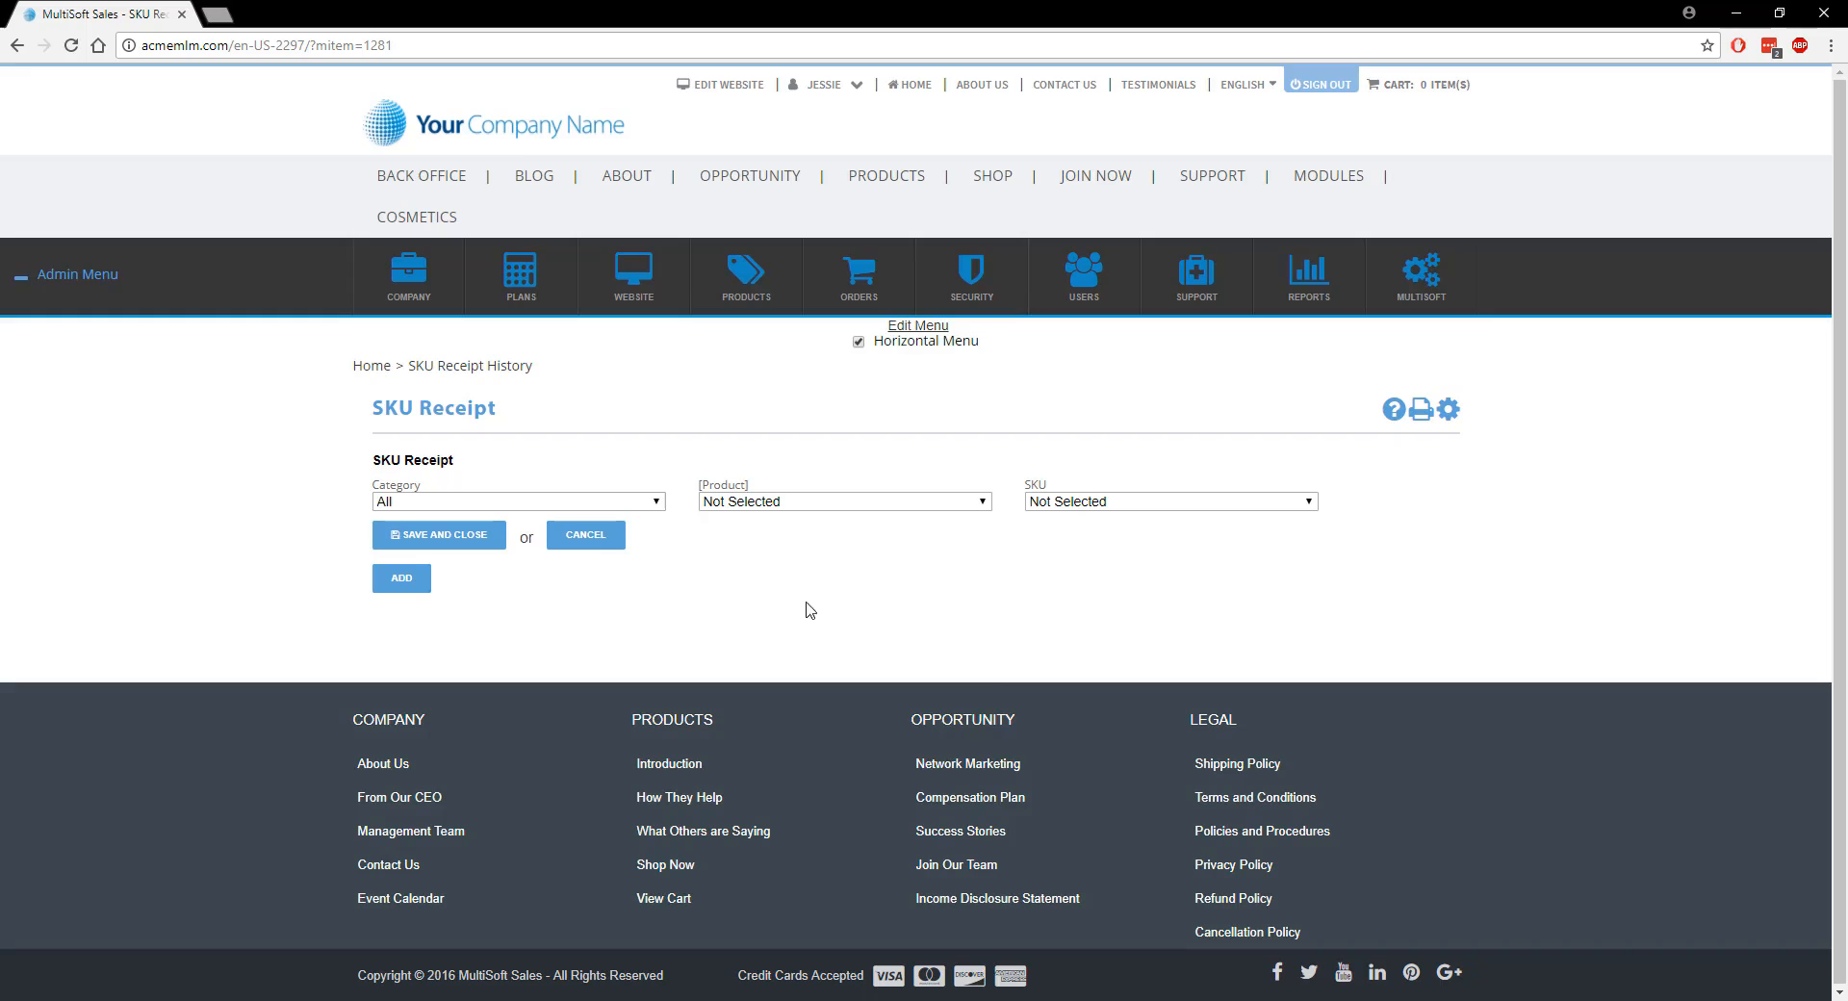
left_click(910, 504)
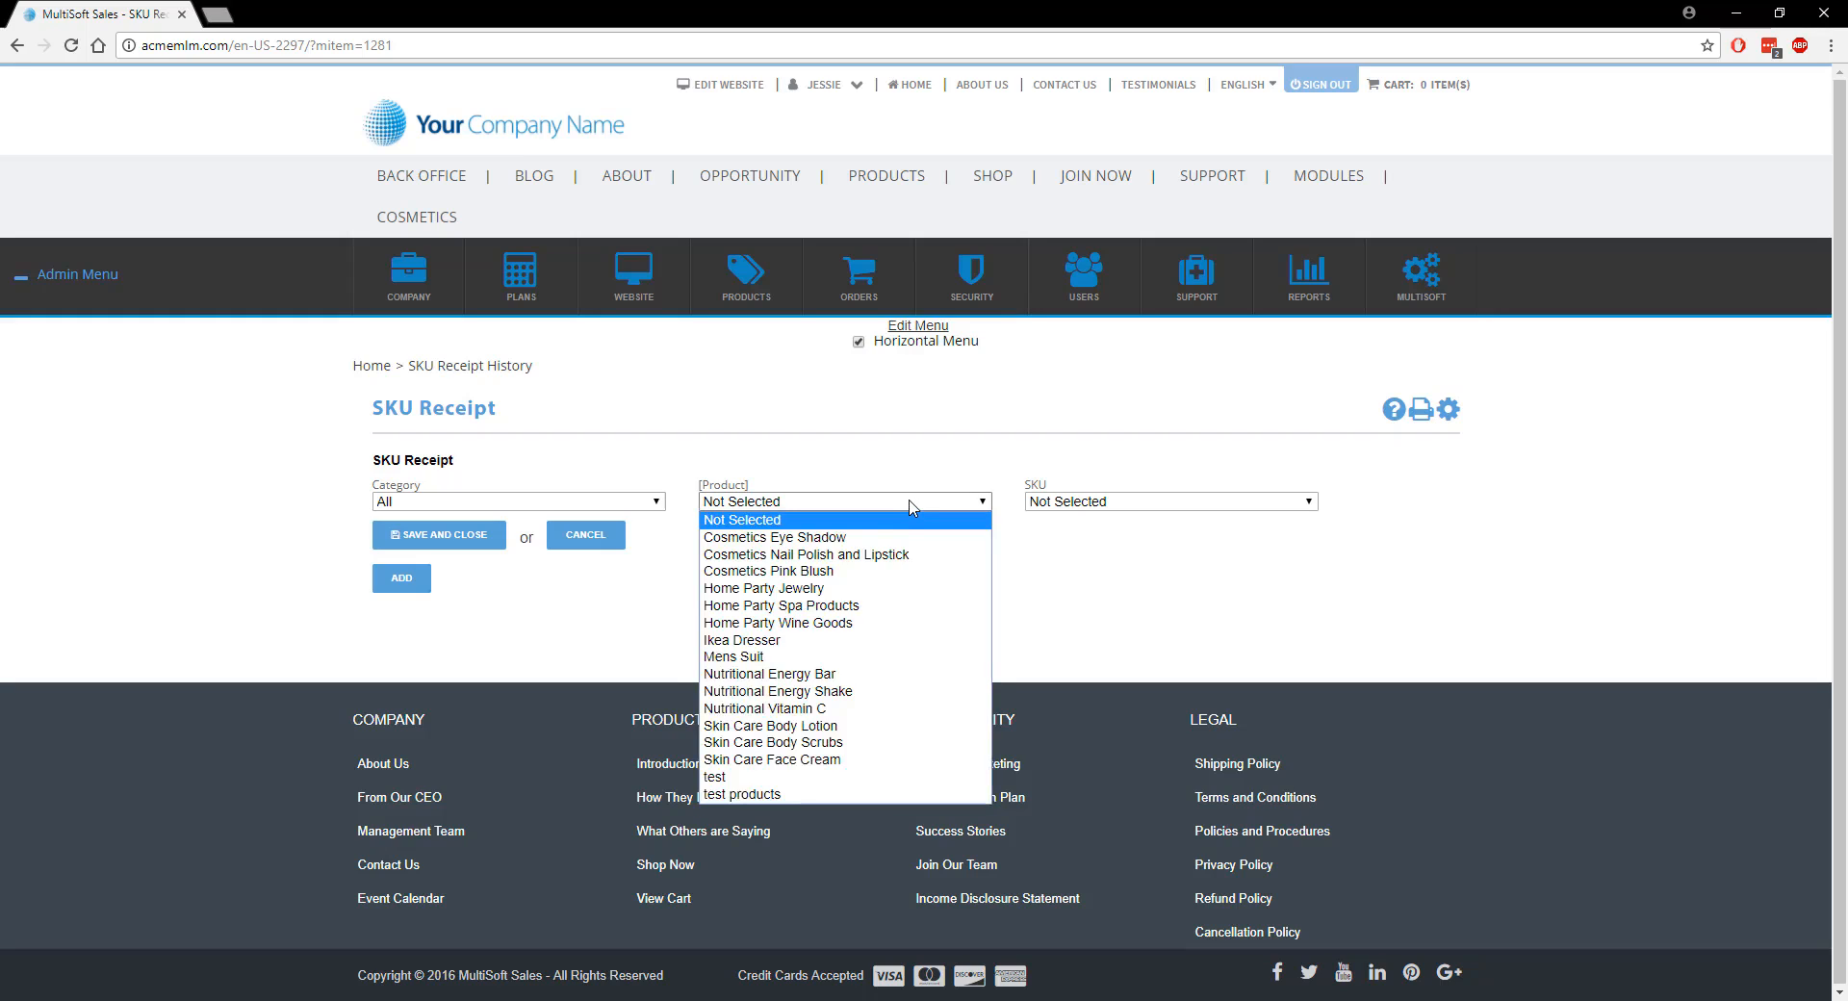
left_click(879, 537)
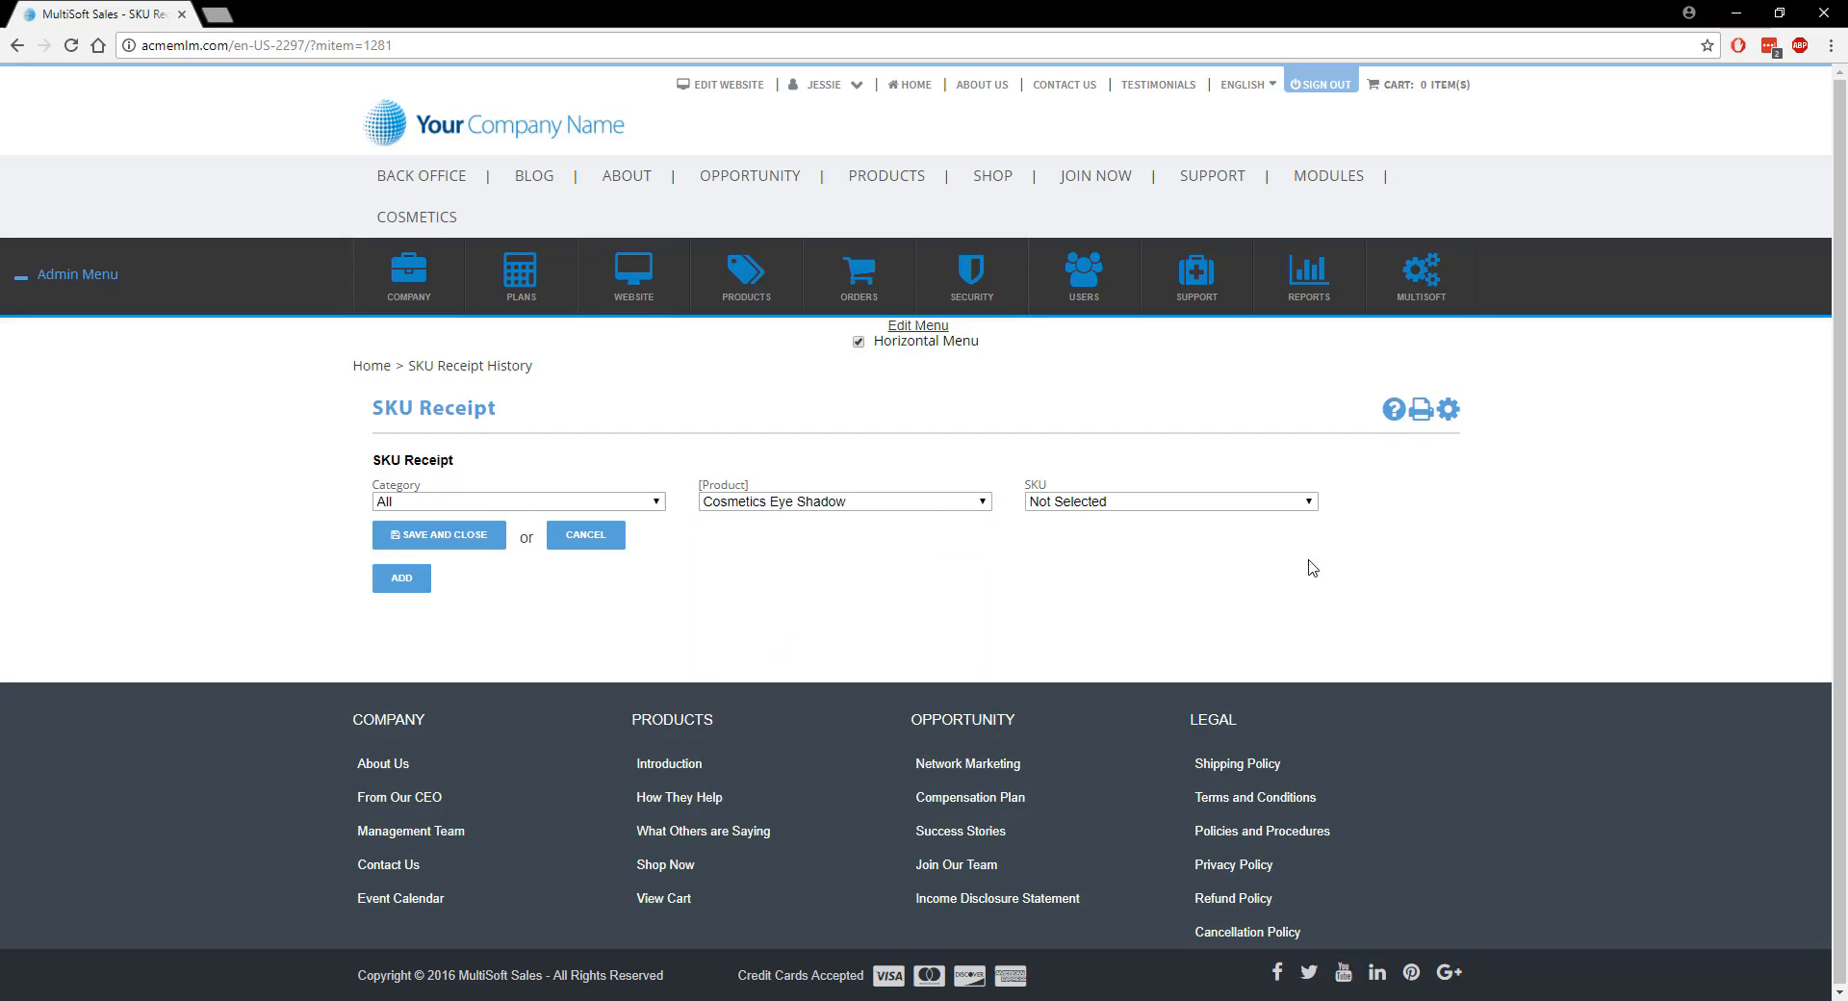
left_click(1232, 507)
left_click(1220, 541)
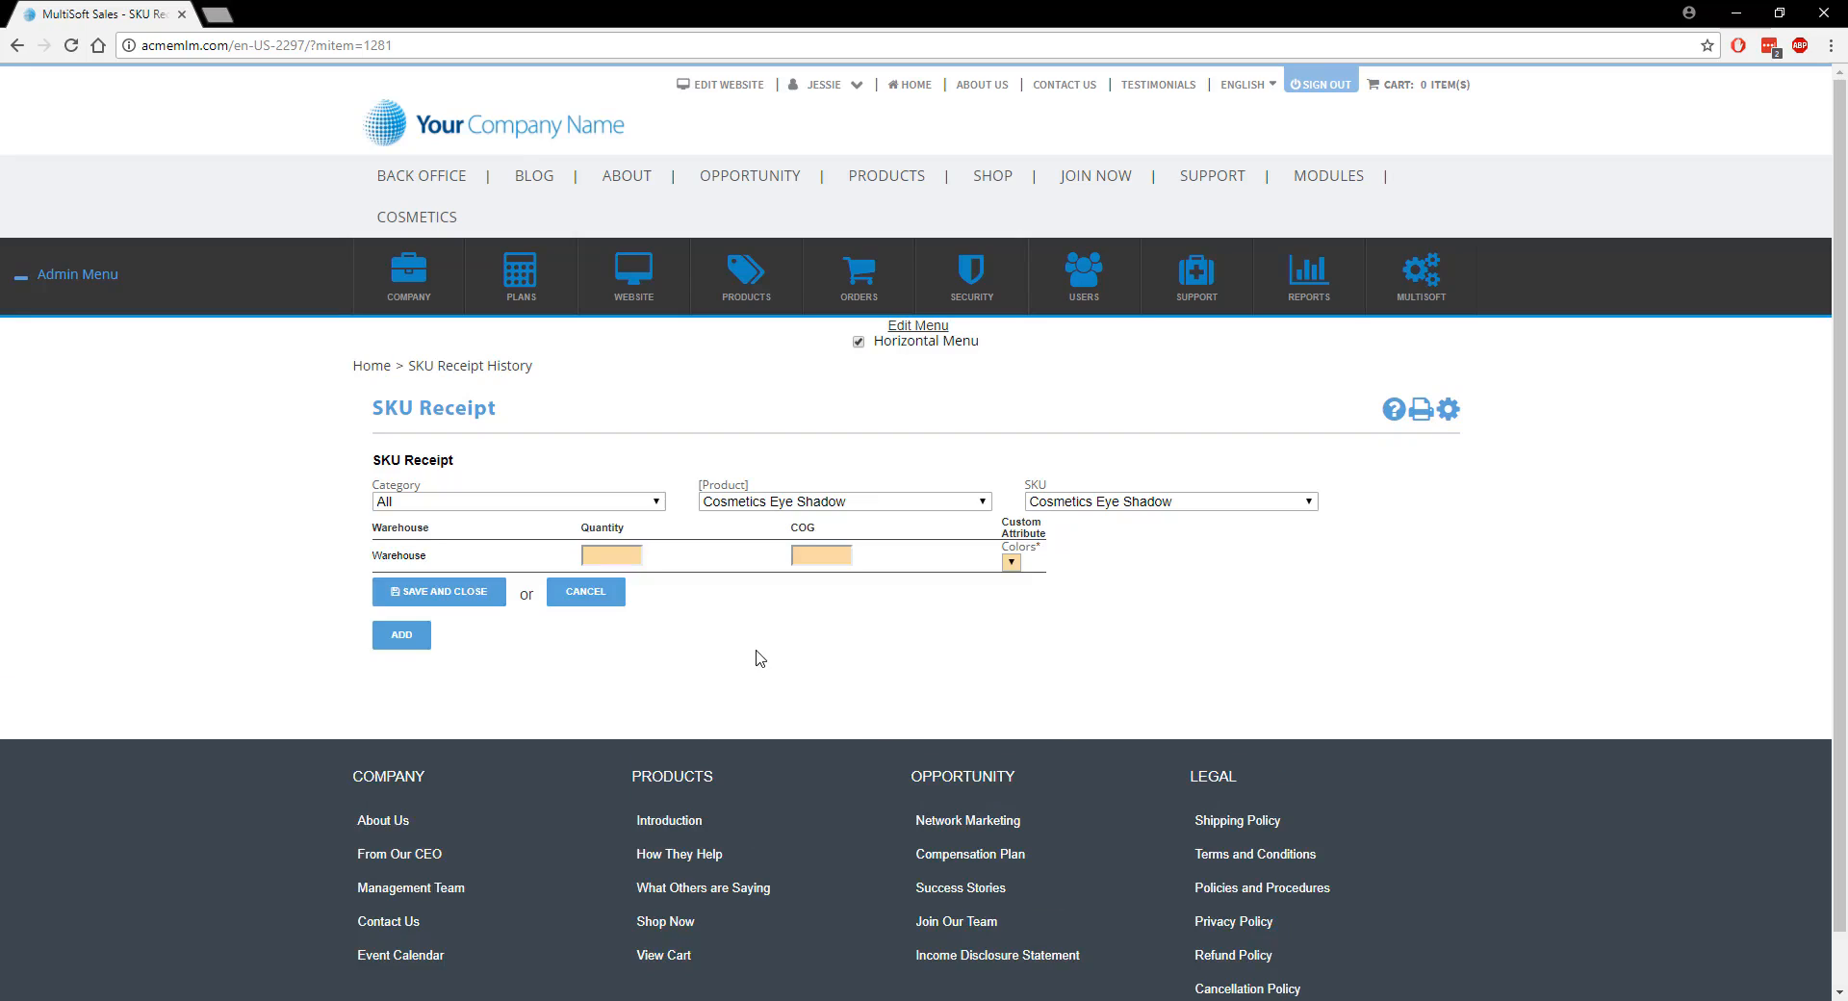
- Enter quantity 100, COG 14.95 and color Blue for the warehouse, and save the SKU receipt
type("100")
left_click(860, 551)
type("14.95")
left_click(1013, 563)
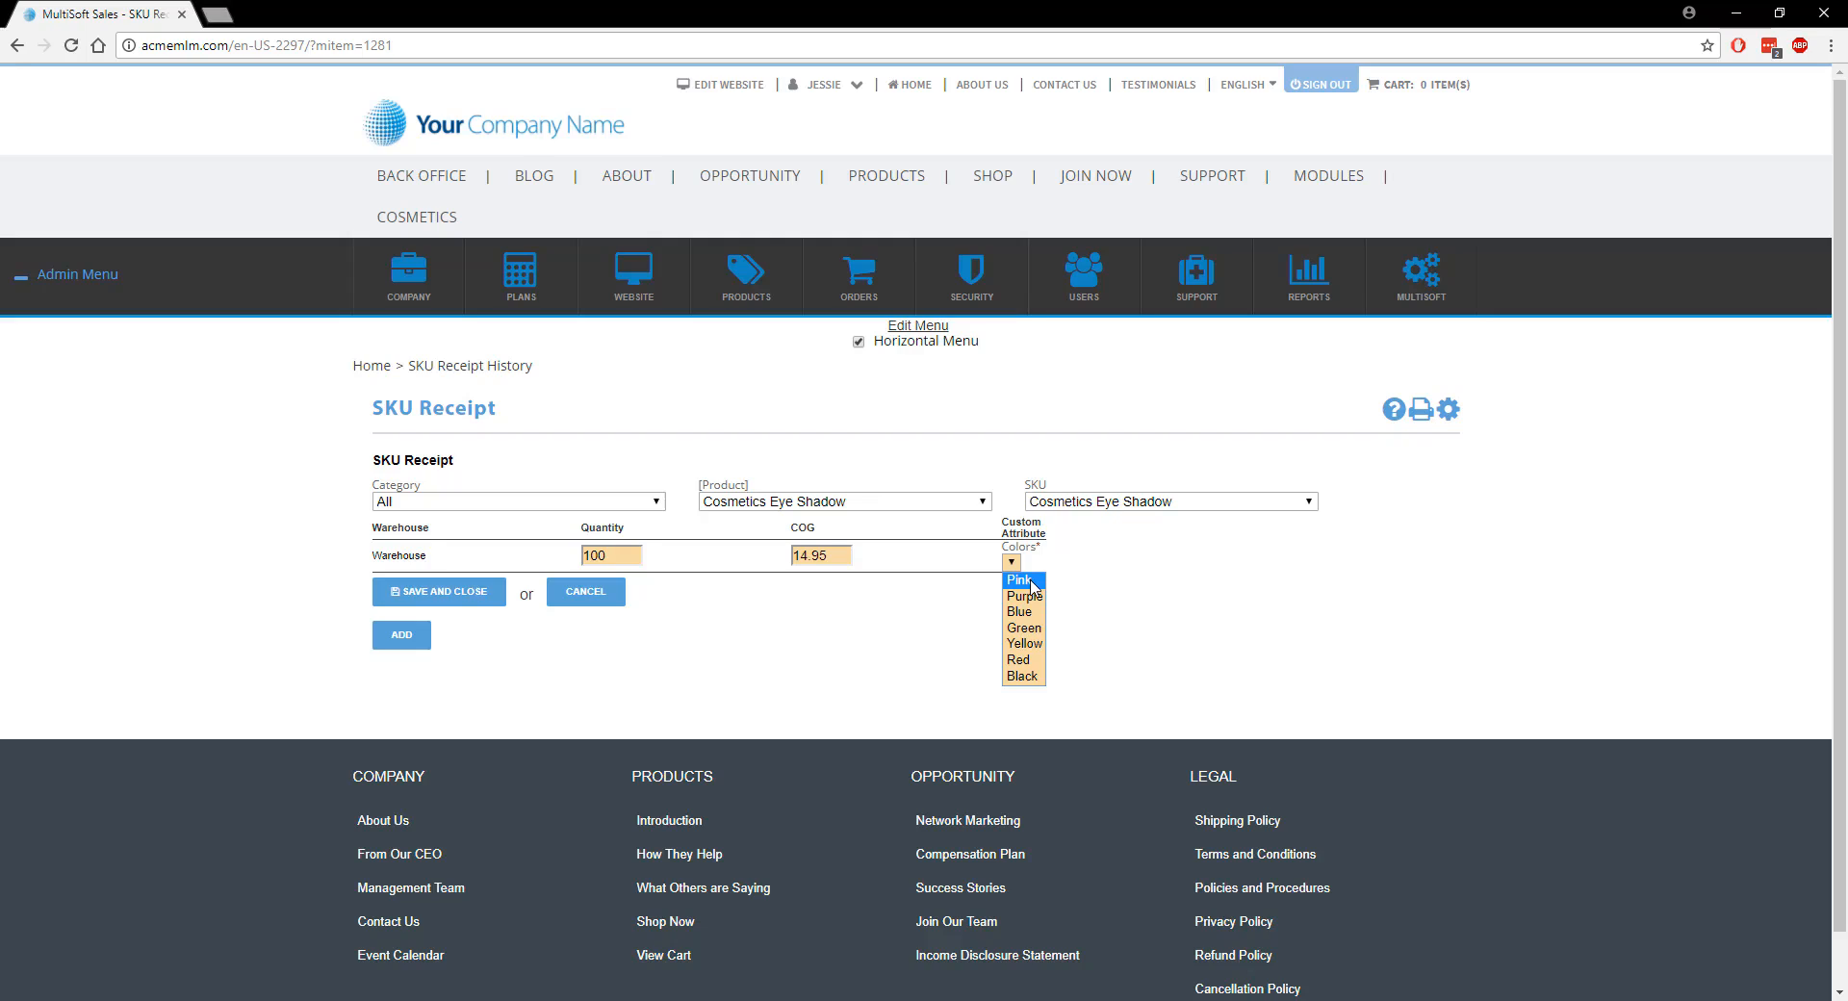
left_click(1024, 628)
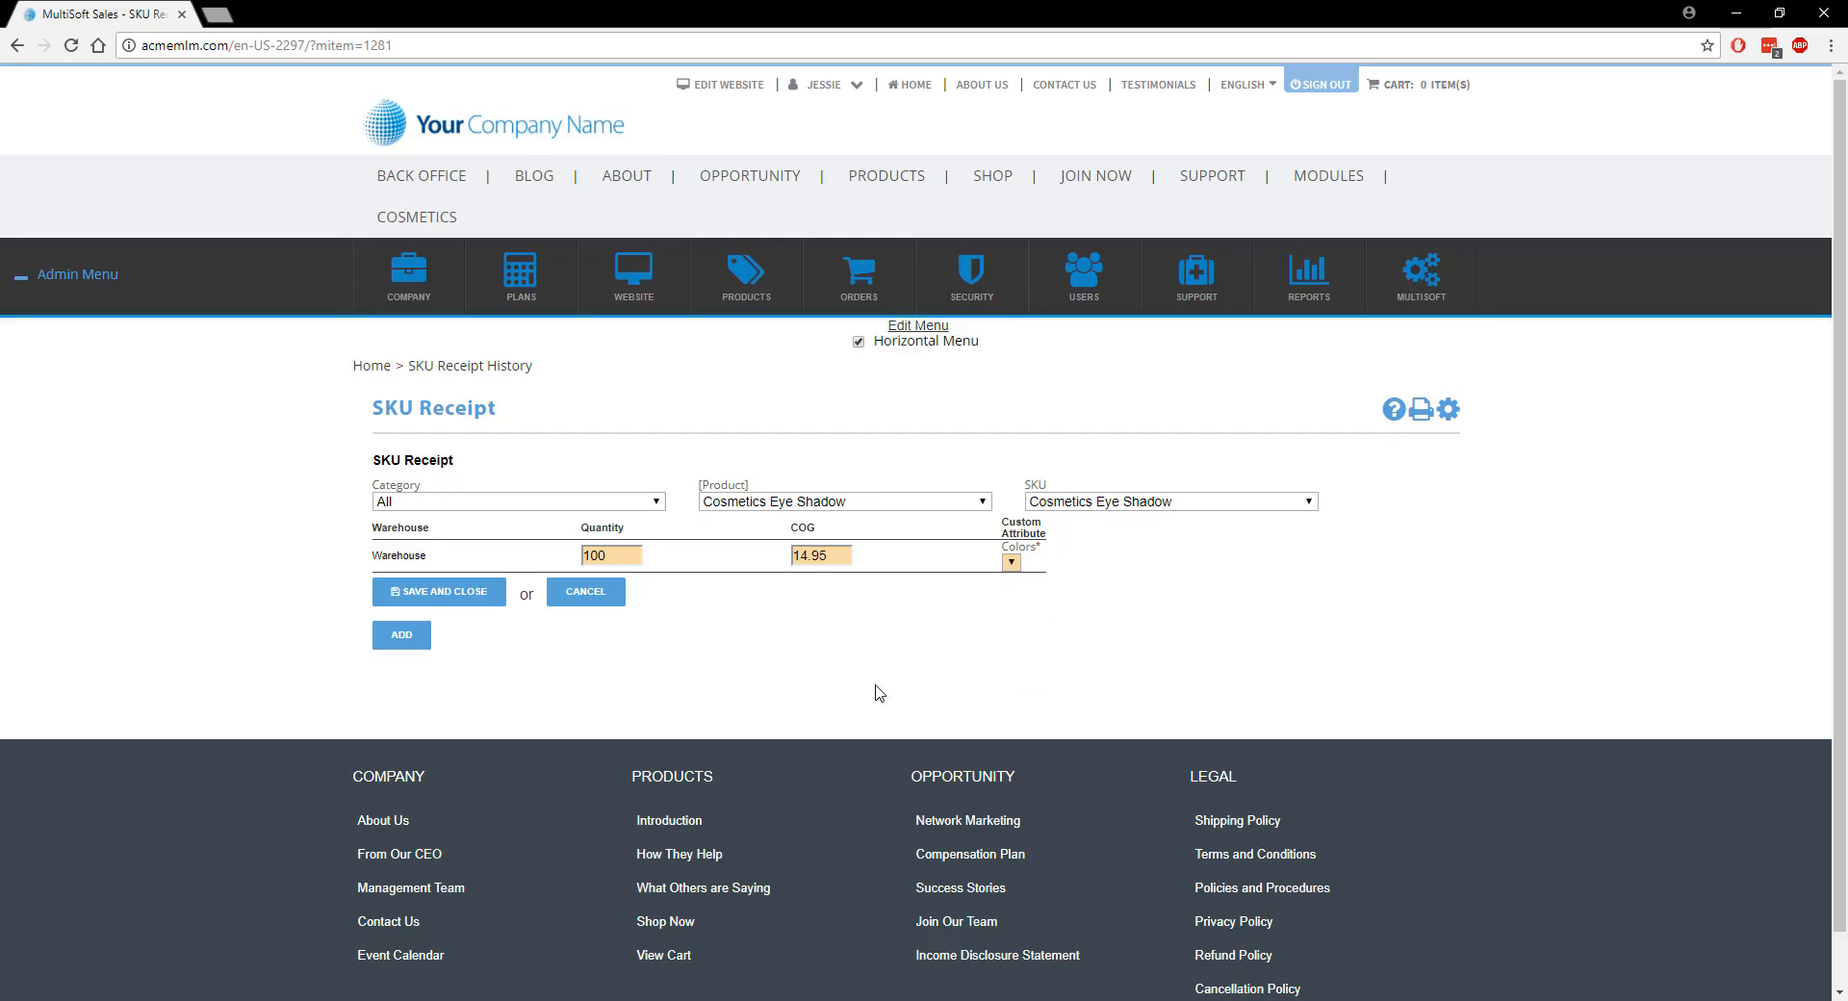
left_click(442, 596)
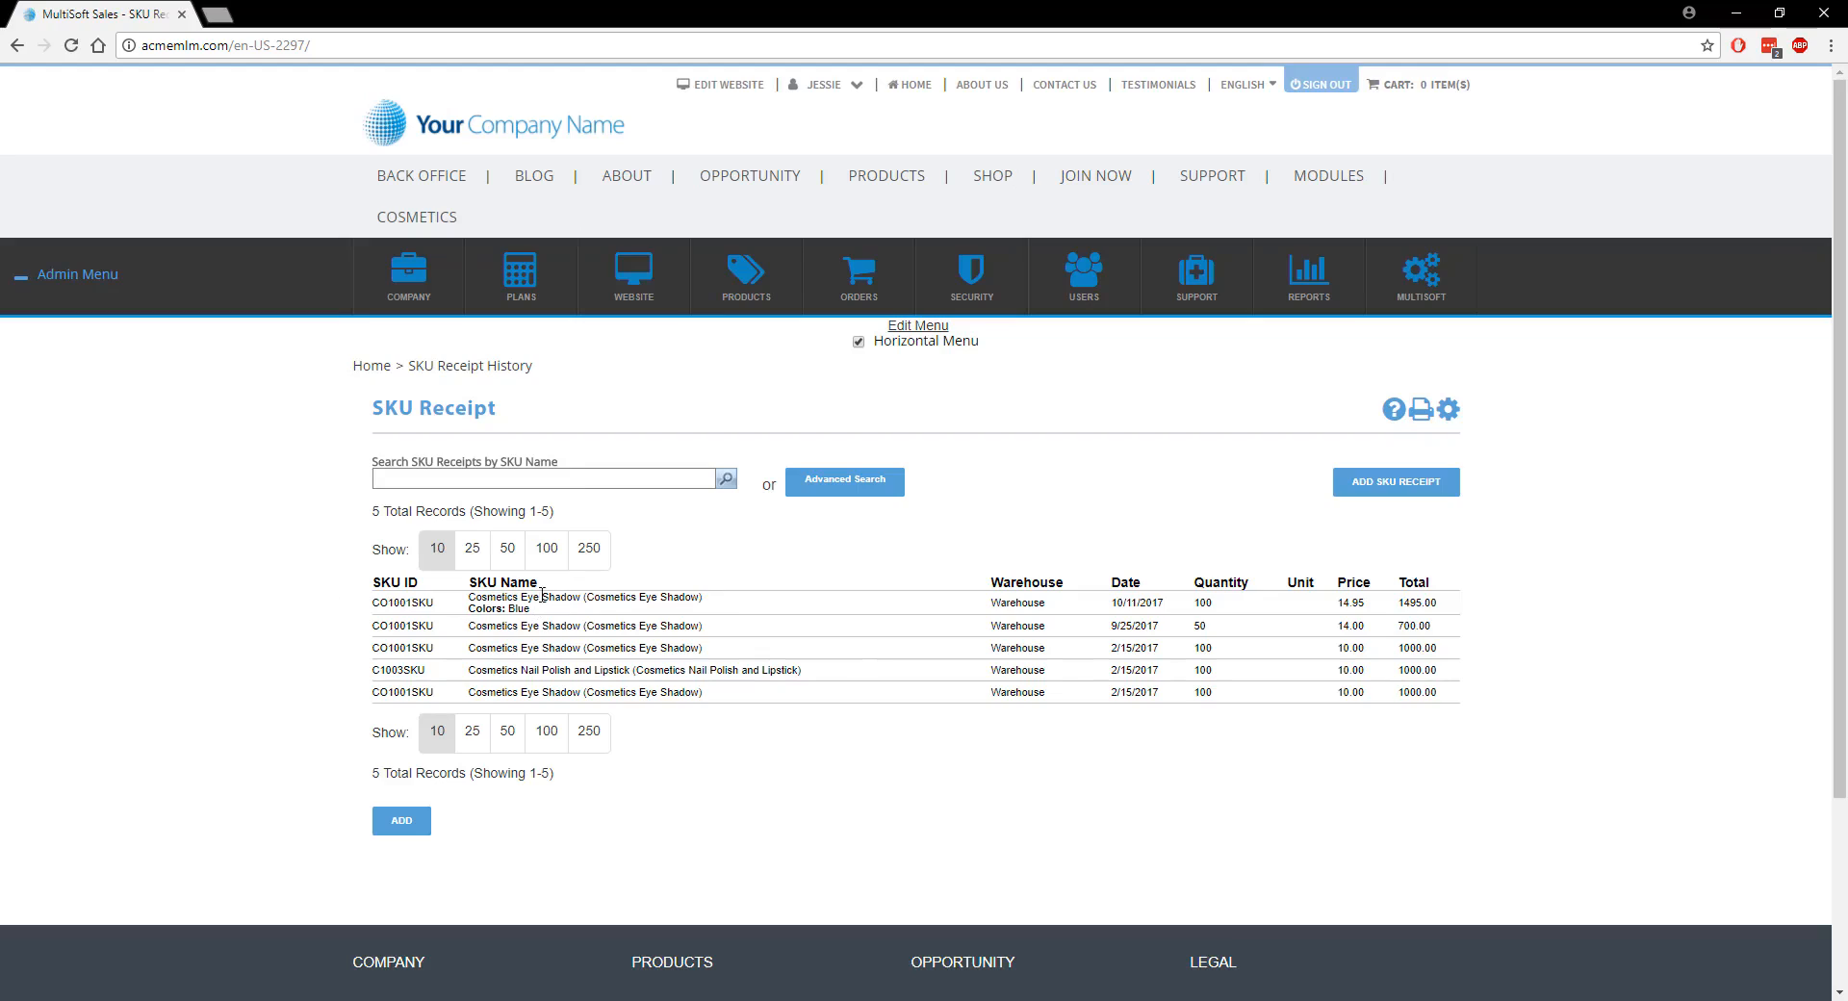
left_click_drag(531, 610, 472, 614)
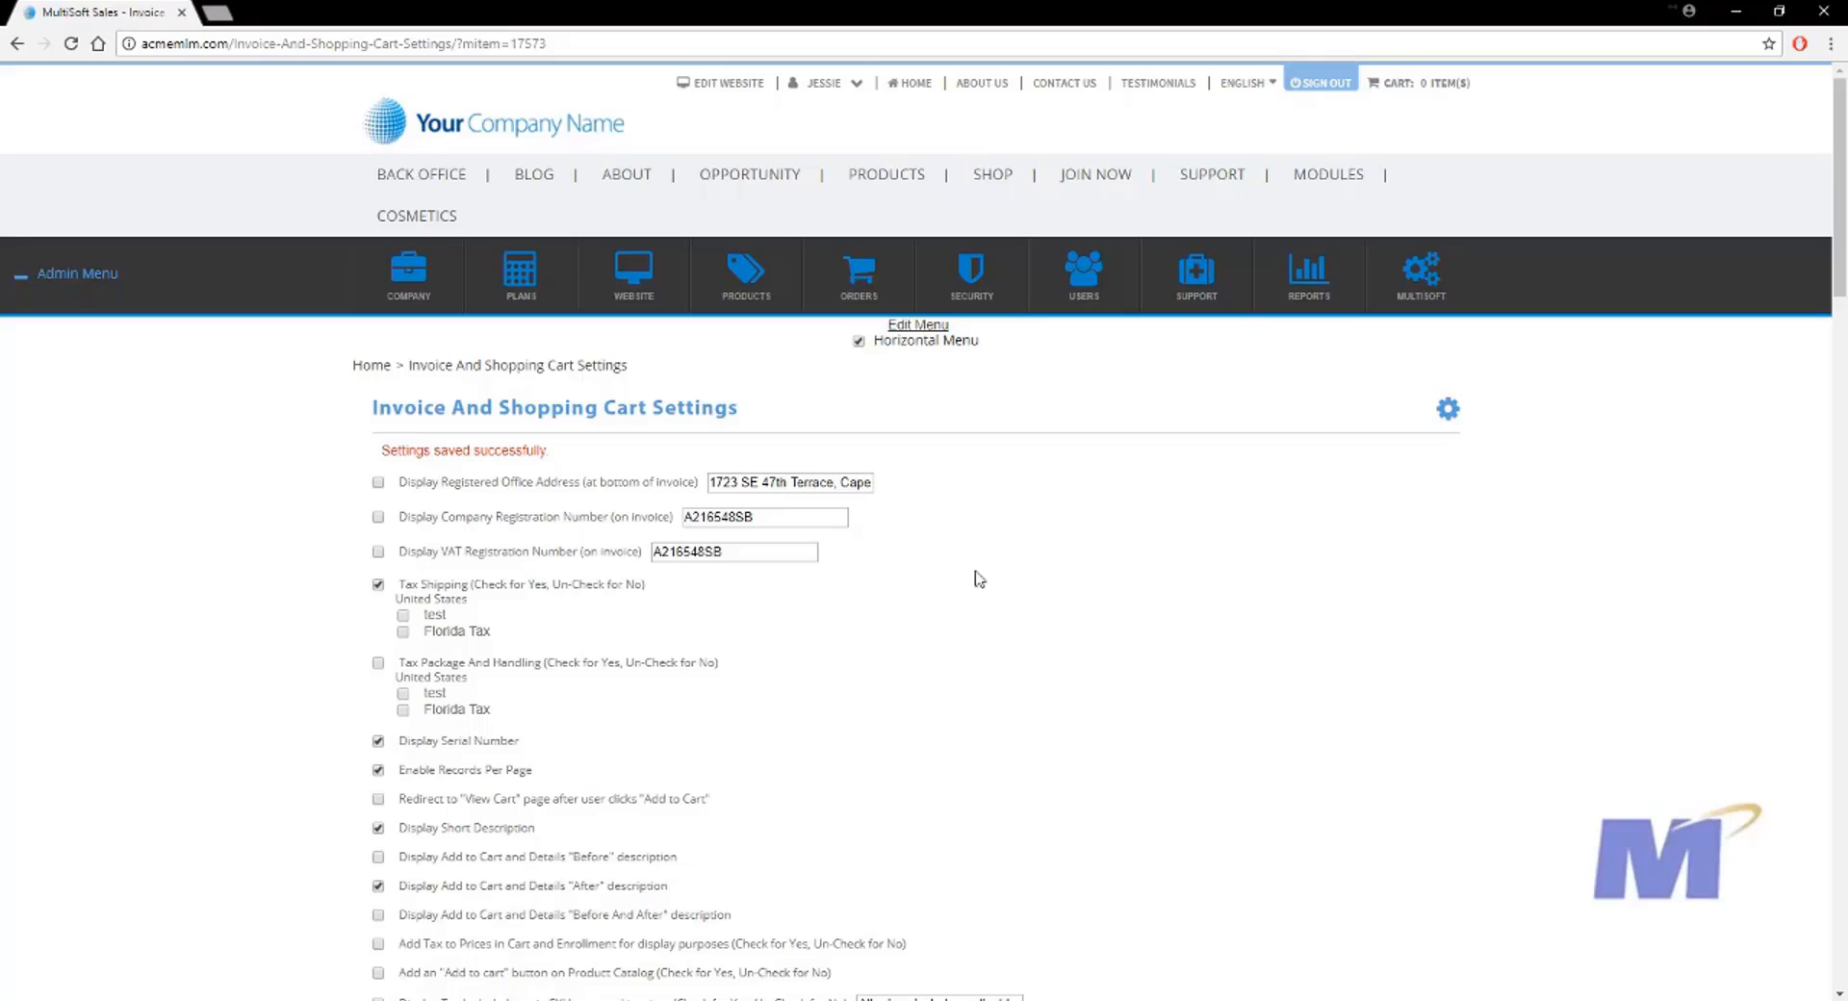
- Open the Cosmetics Eye Shadow product for editing from the product list
mouse_move(743, 303)
mouse_move(768, 333)
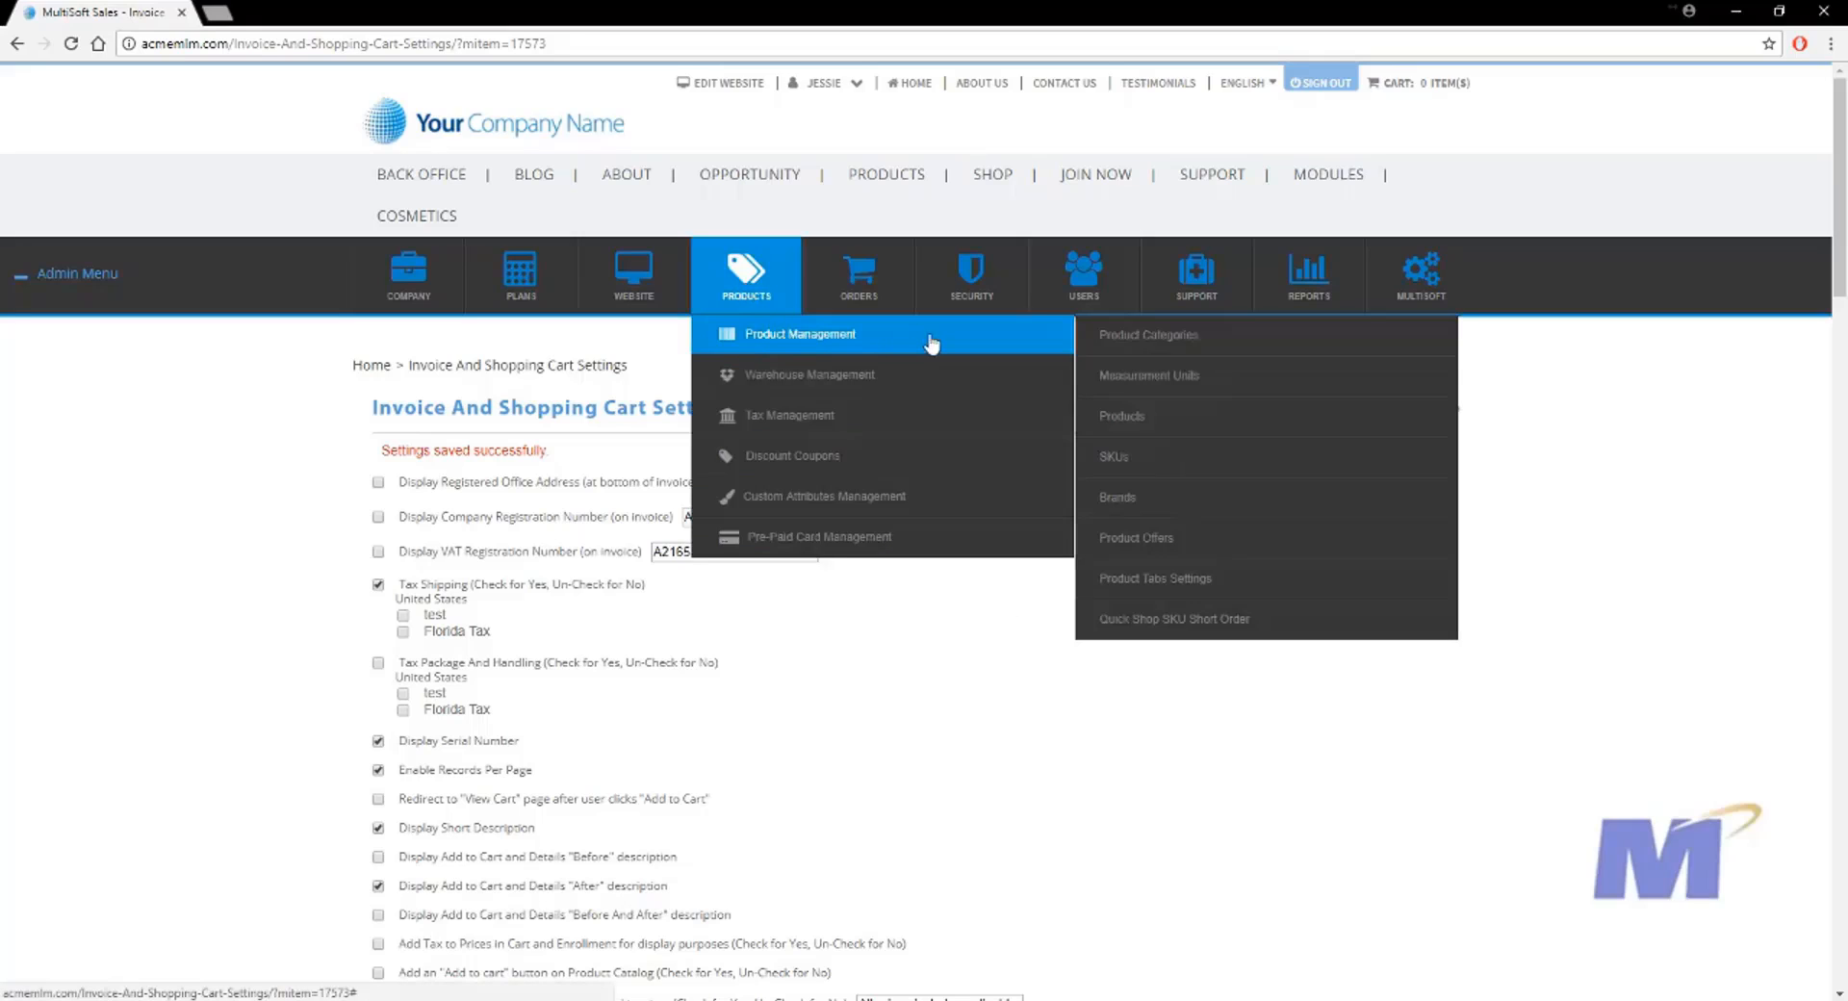
left_click(1203, 422)
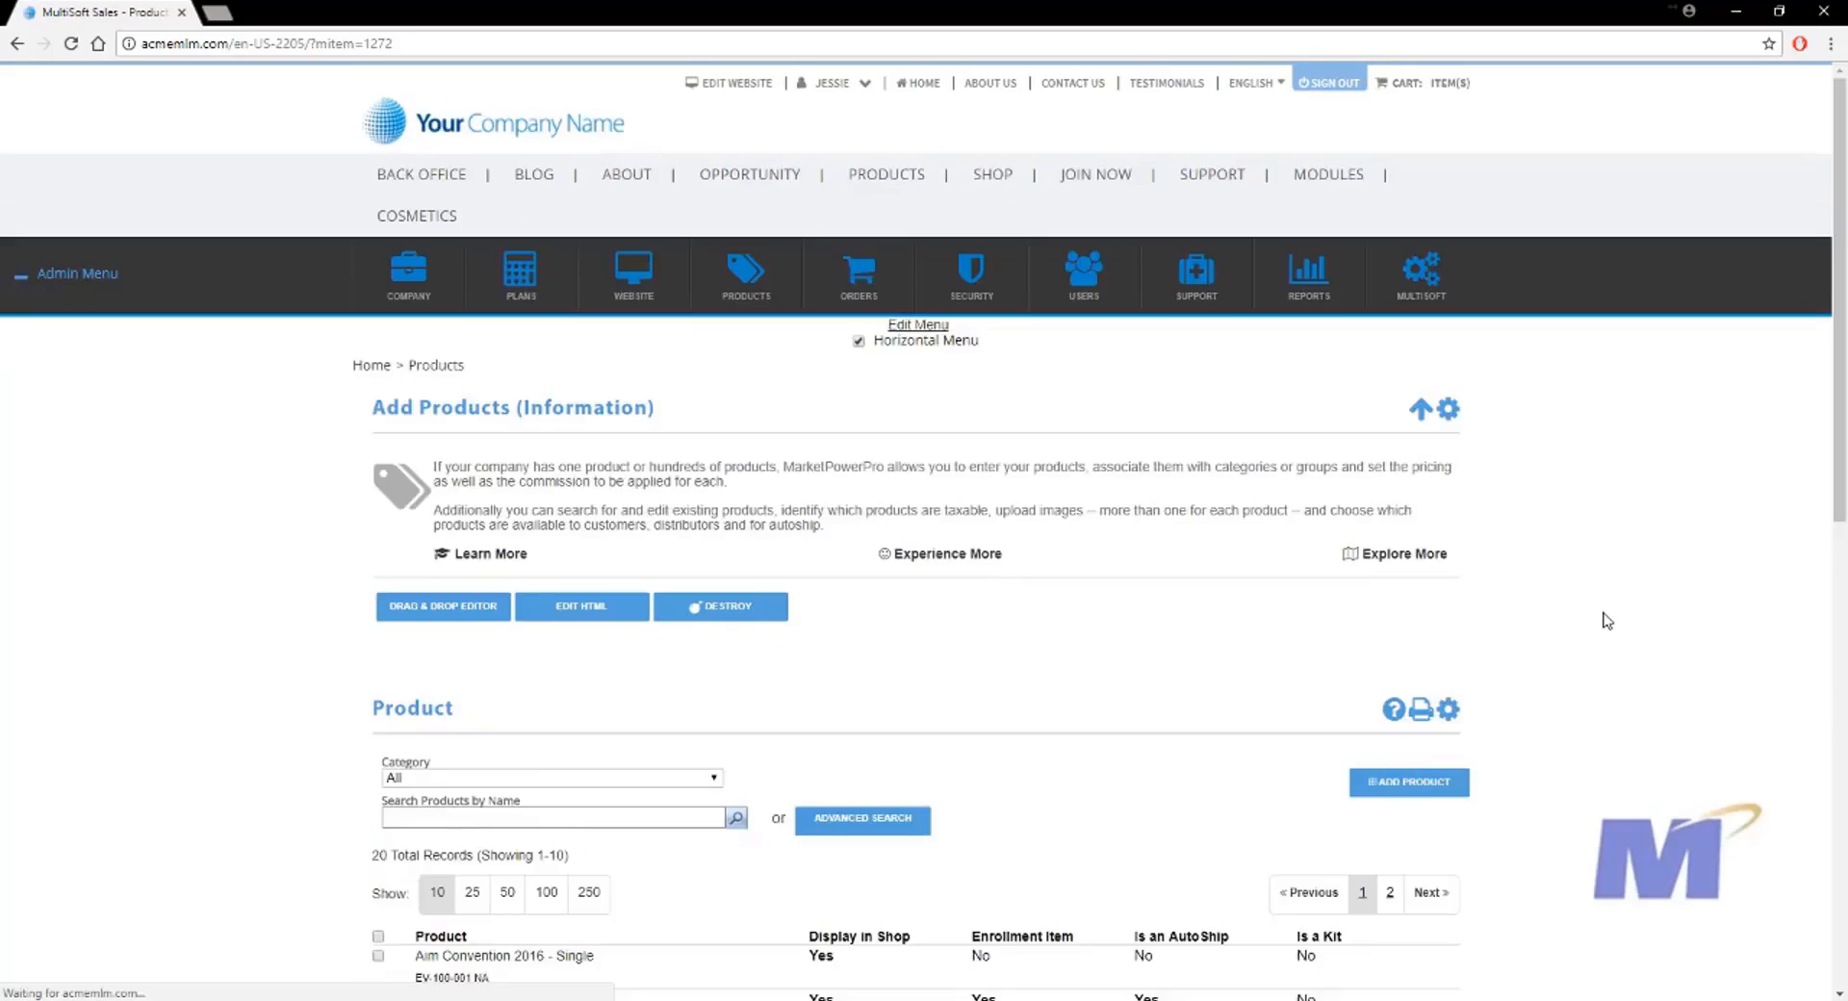
scroll(1607, 618, "down", 5)
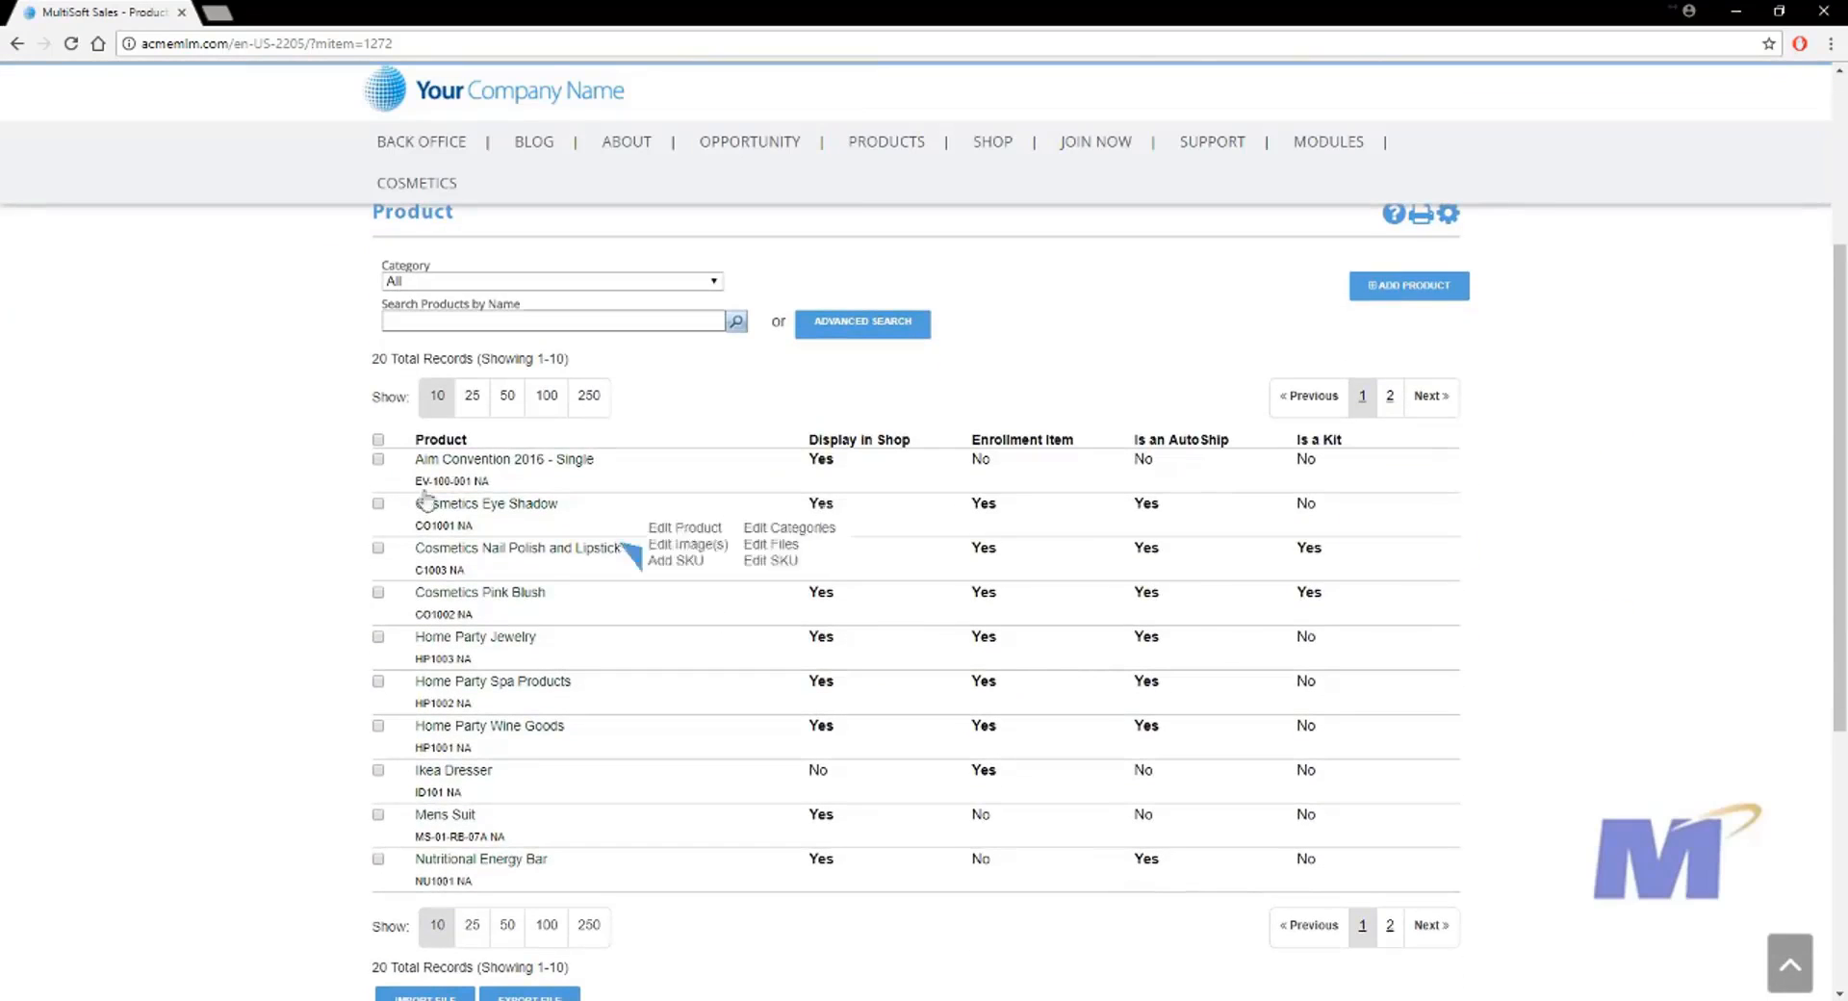
mouse_move(496, 515)
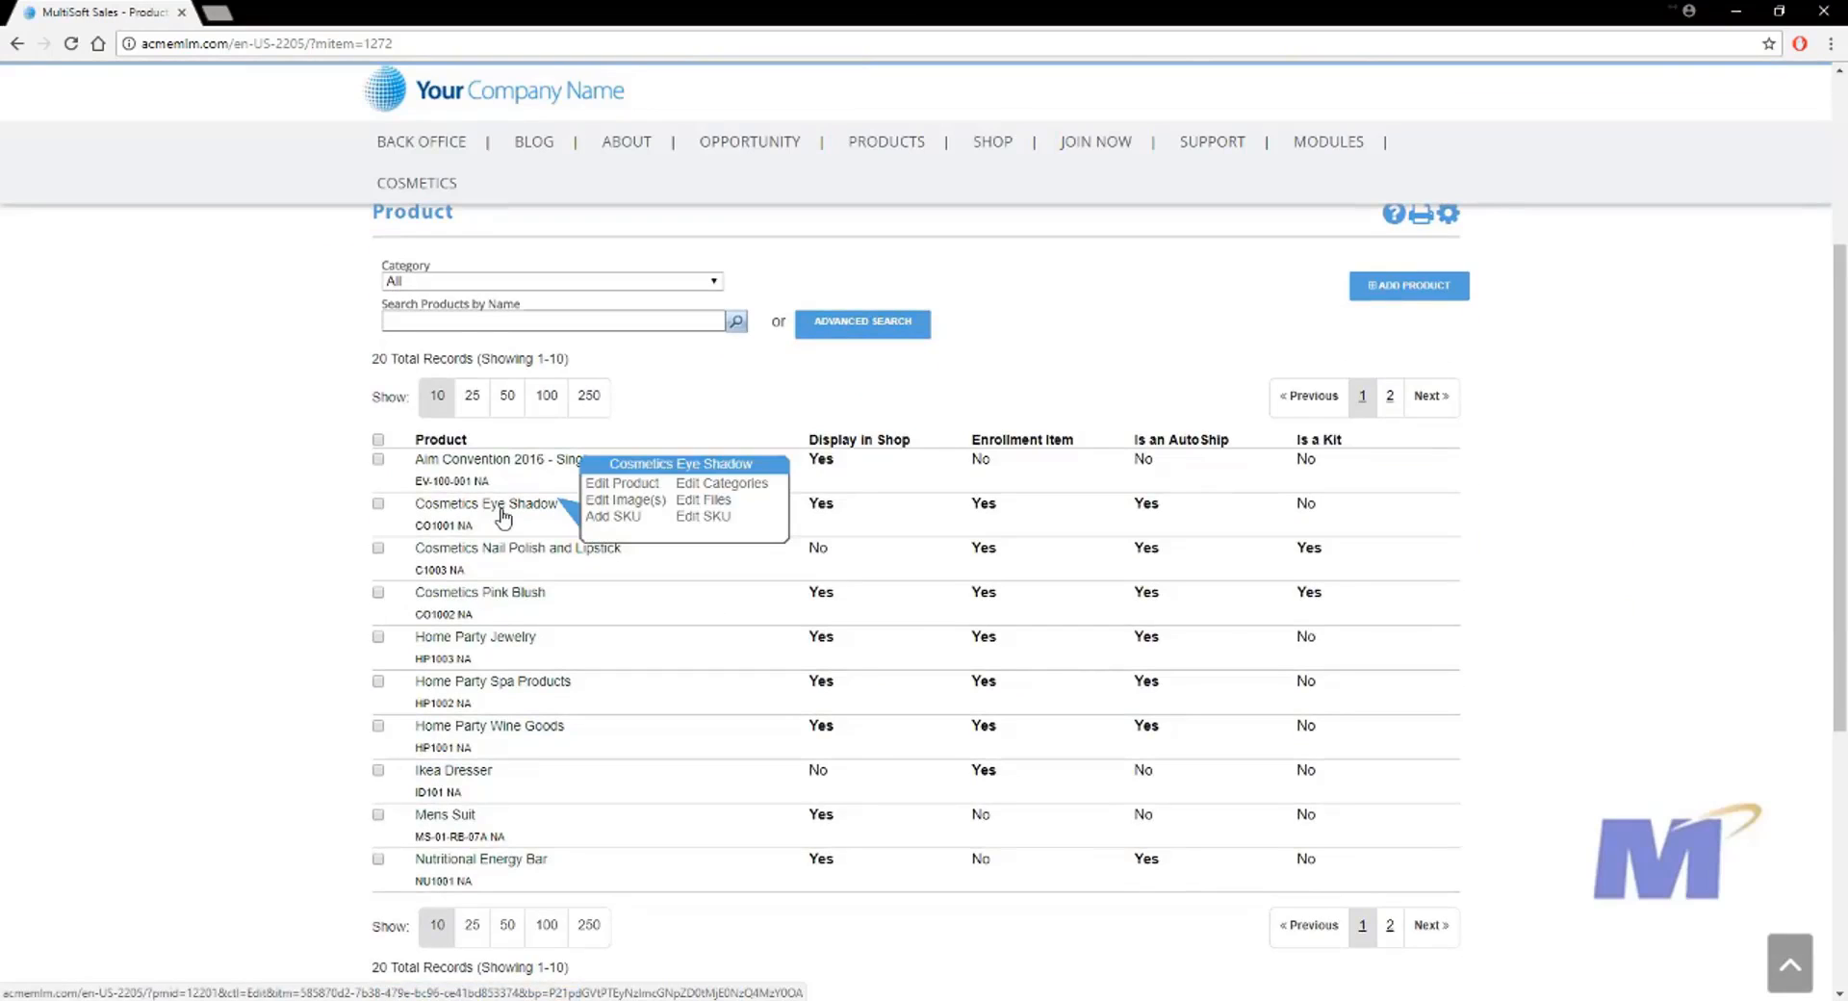
left_click(501, 517)
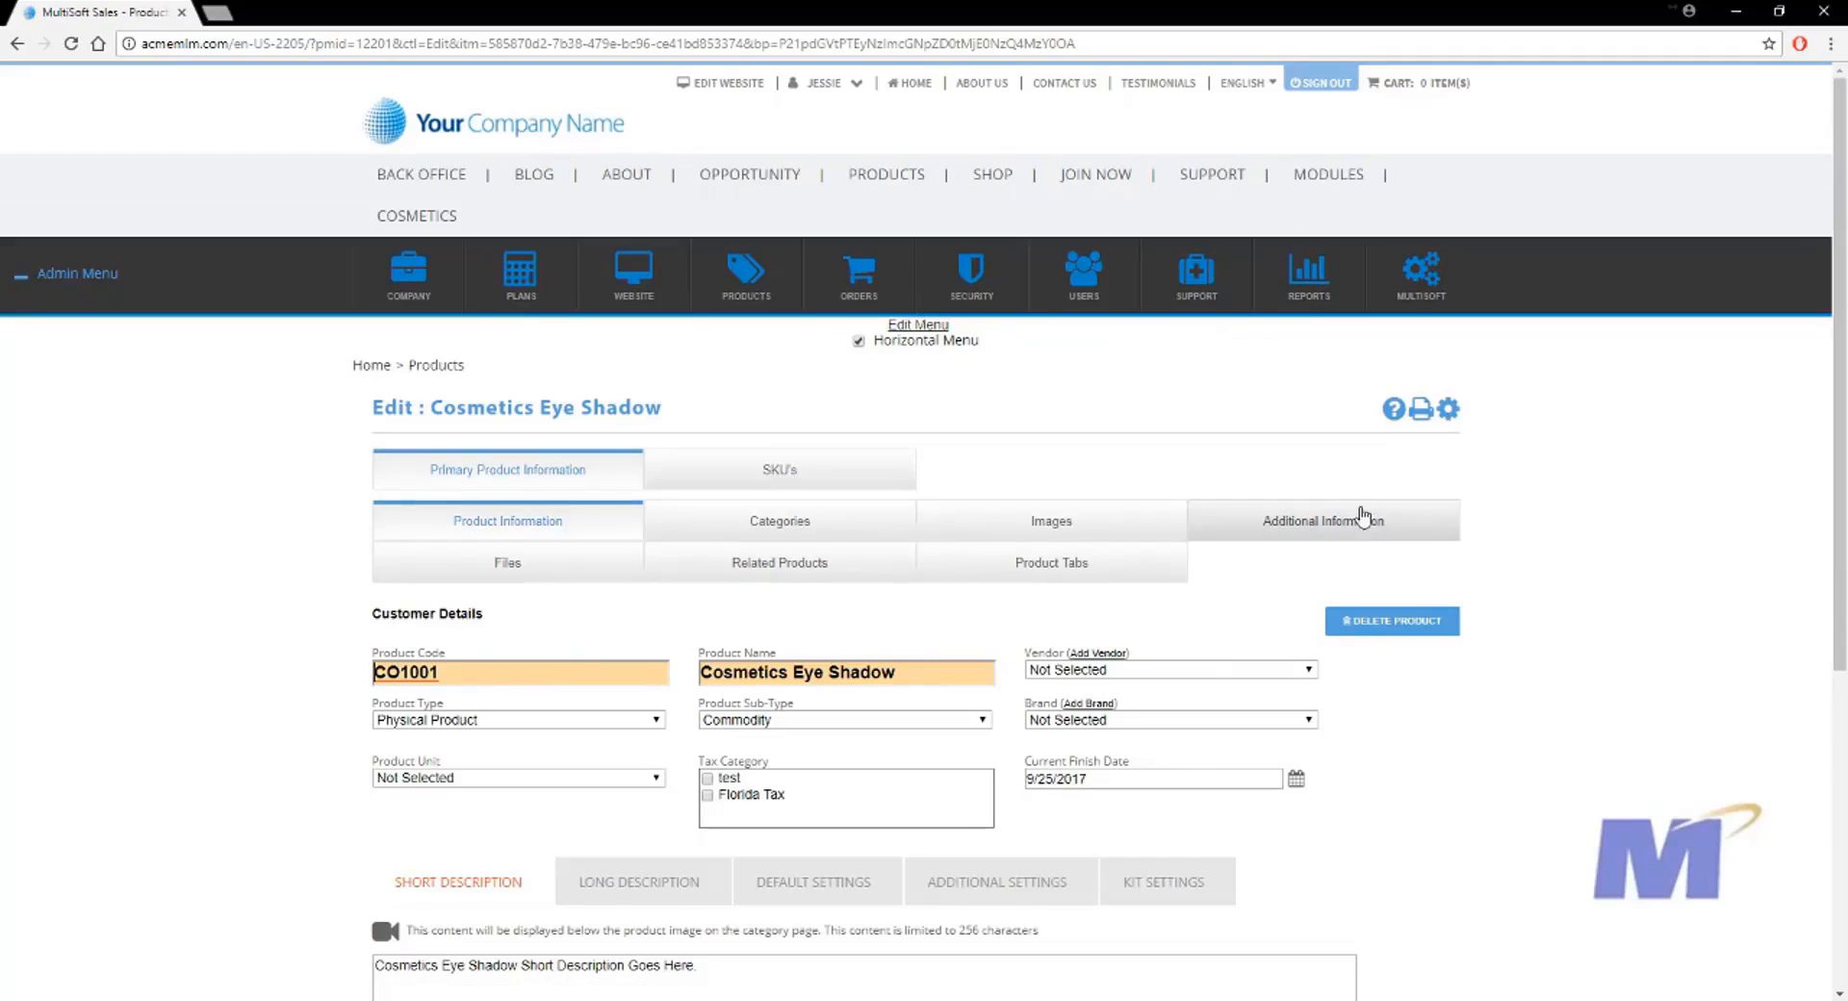
- Check the additional SKU information category options in the Cosmetics Eye Shadow product's additional information
left_click(1376, 525)
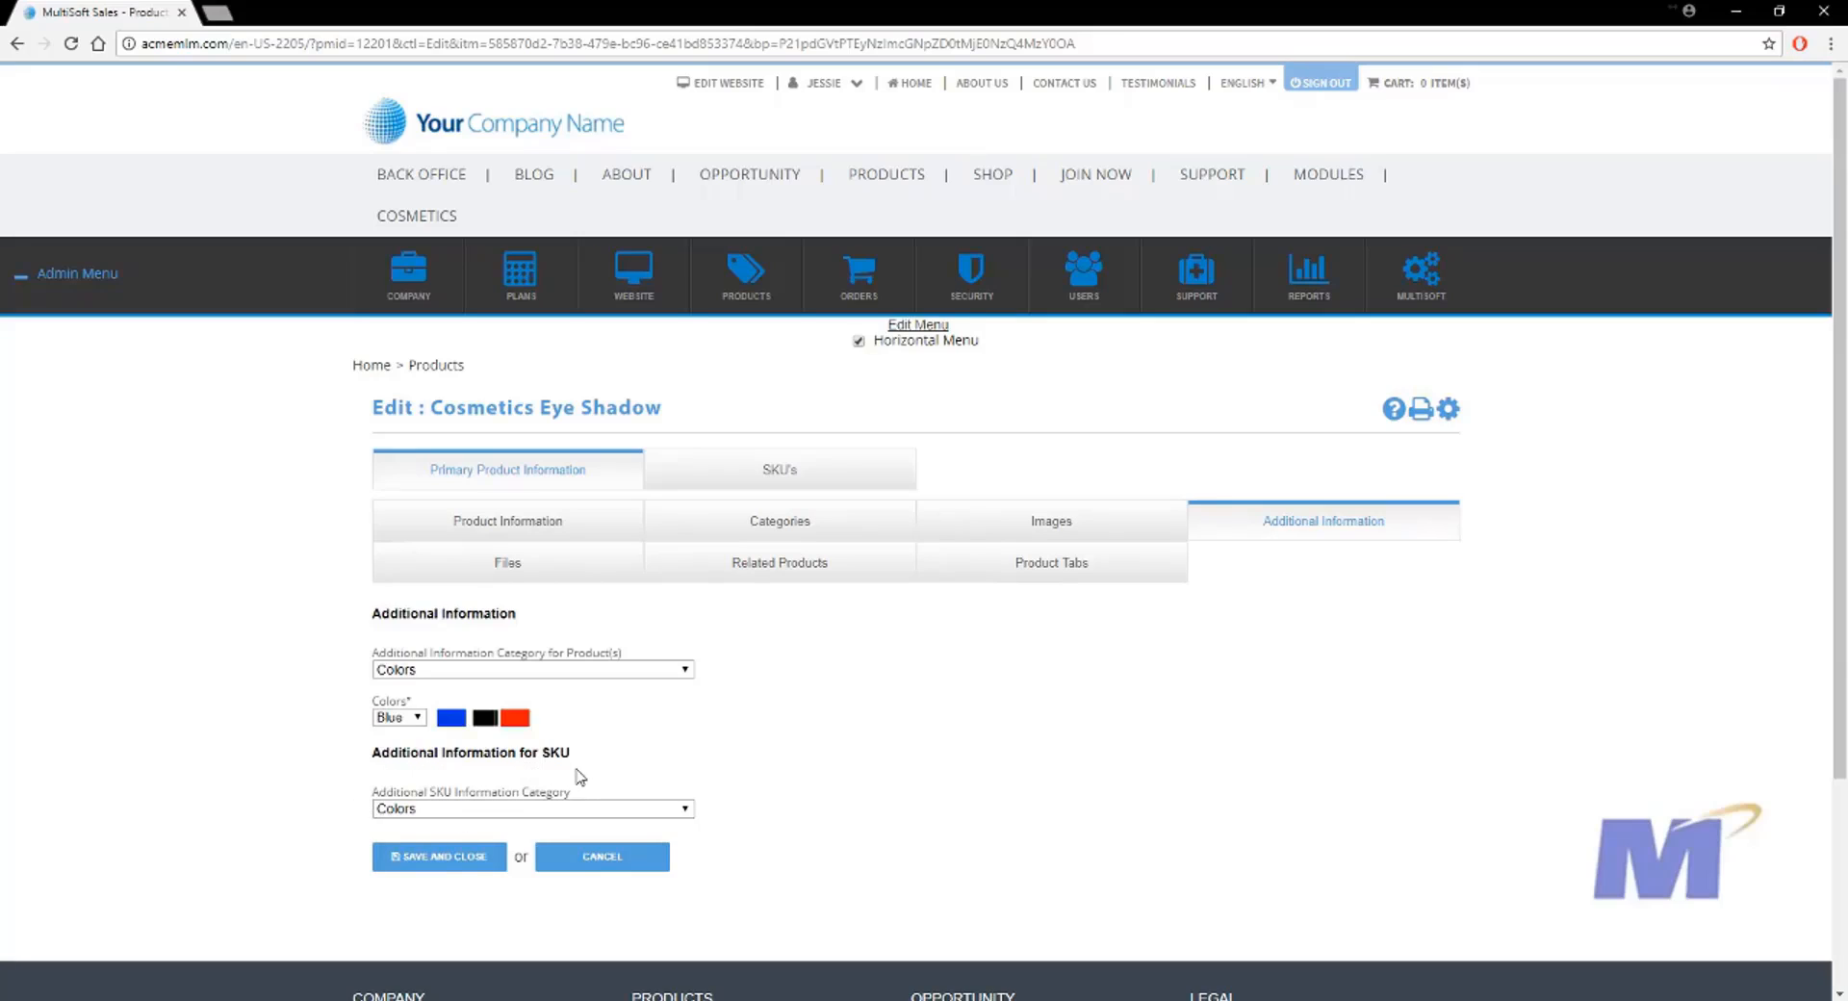
left_click(590, 813)
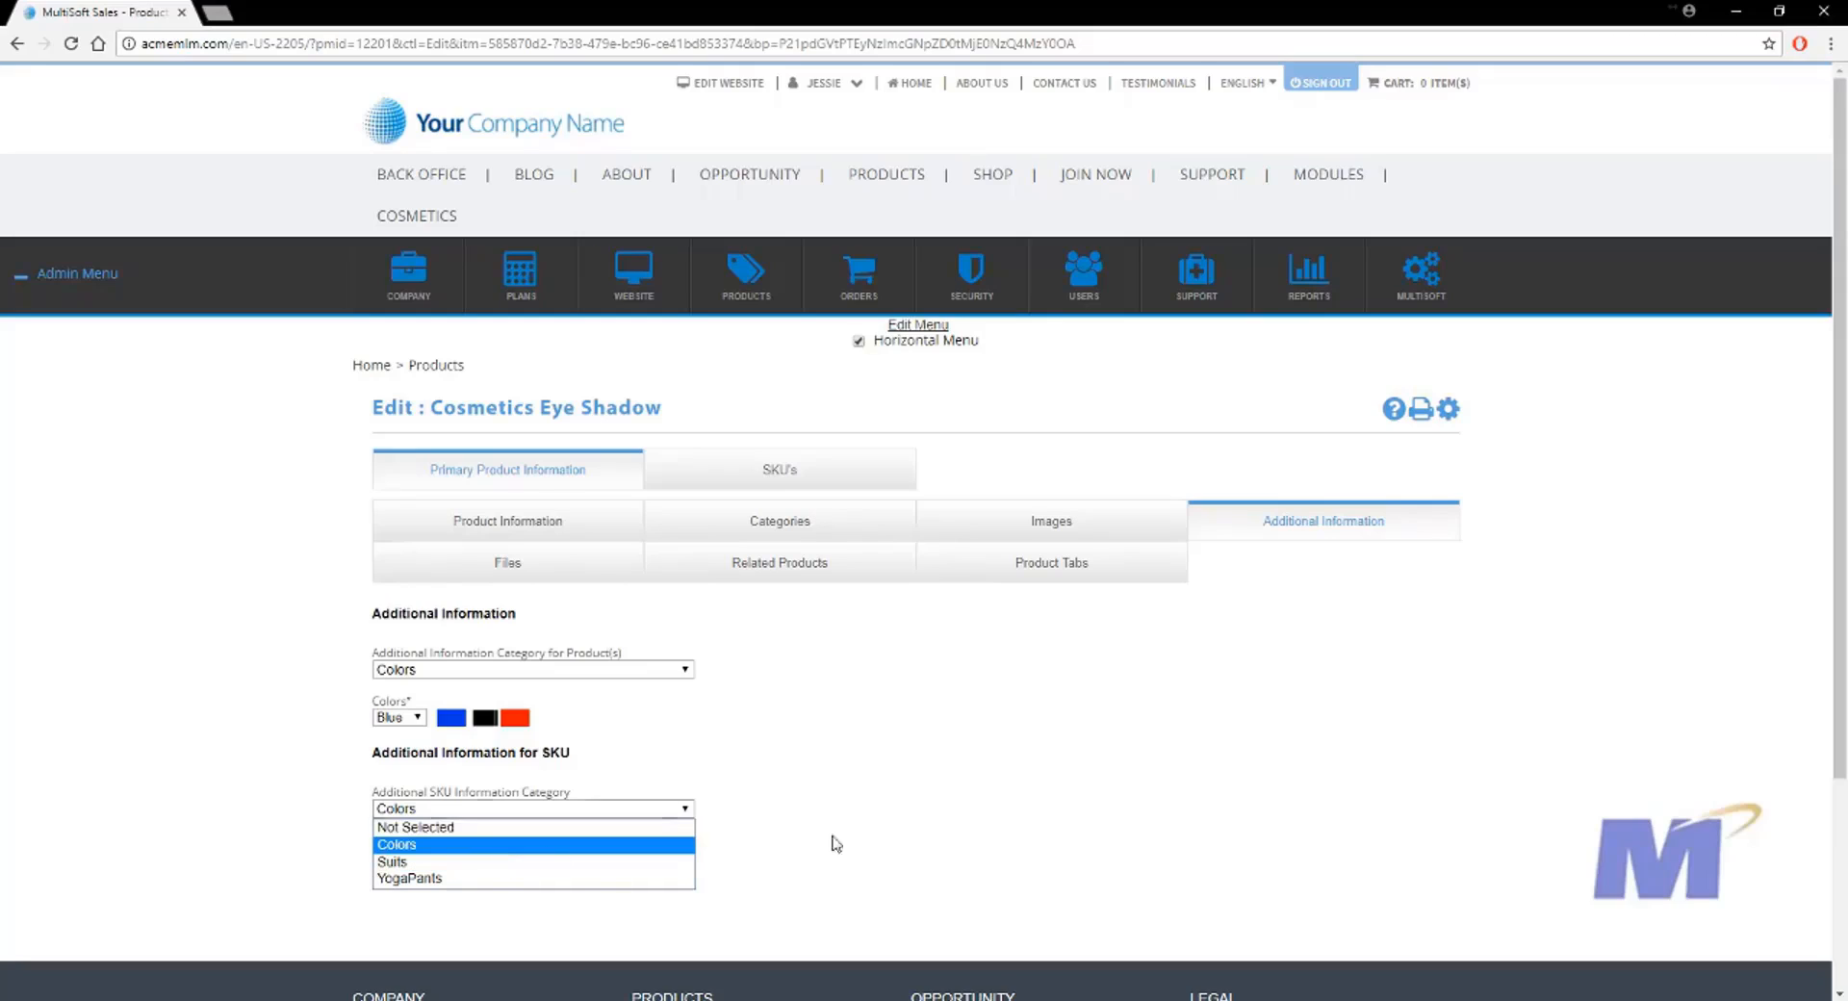
left_click(897, 832)
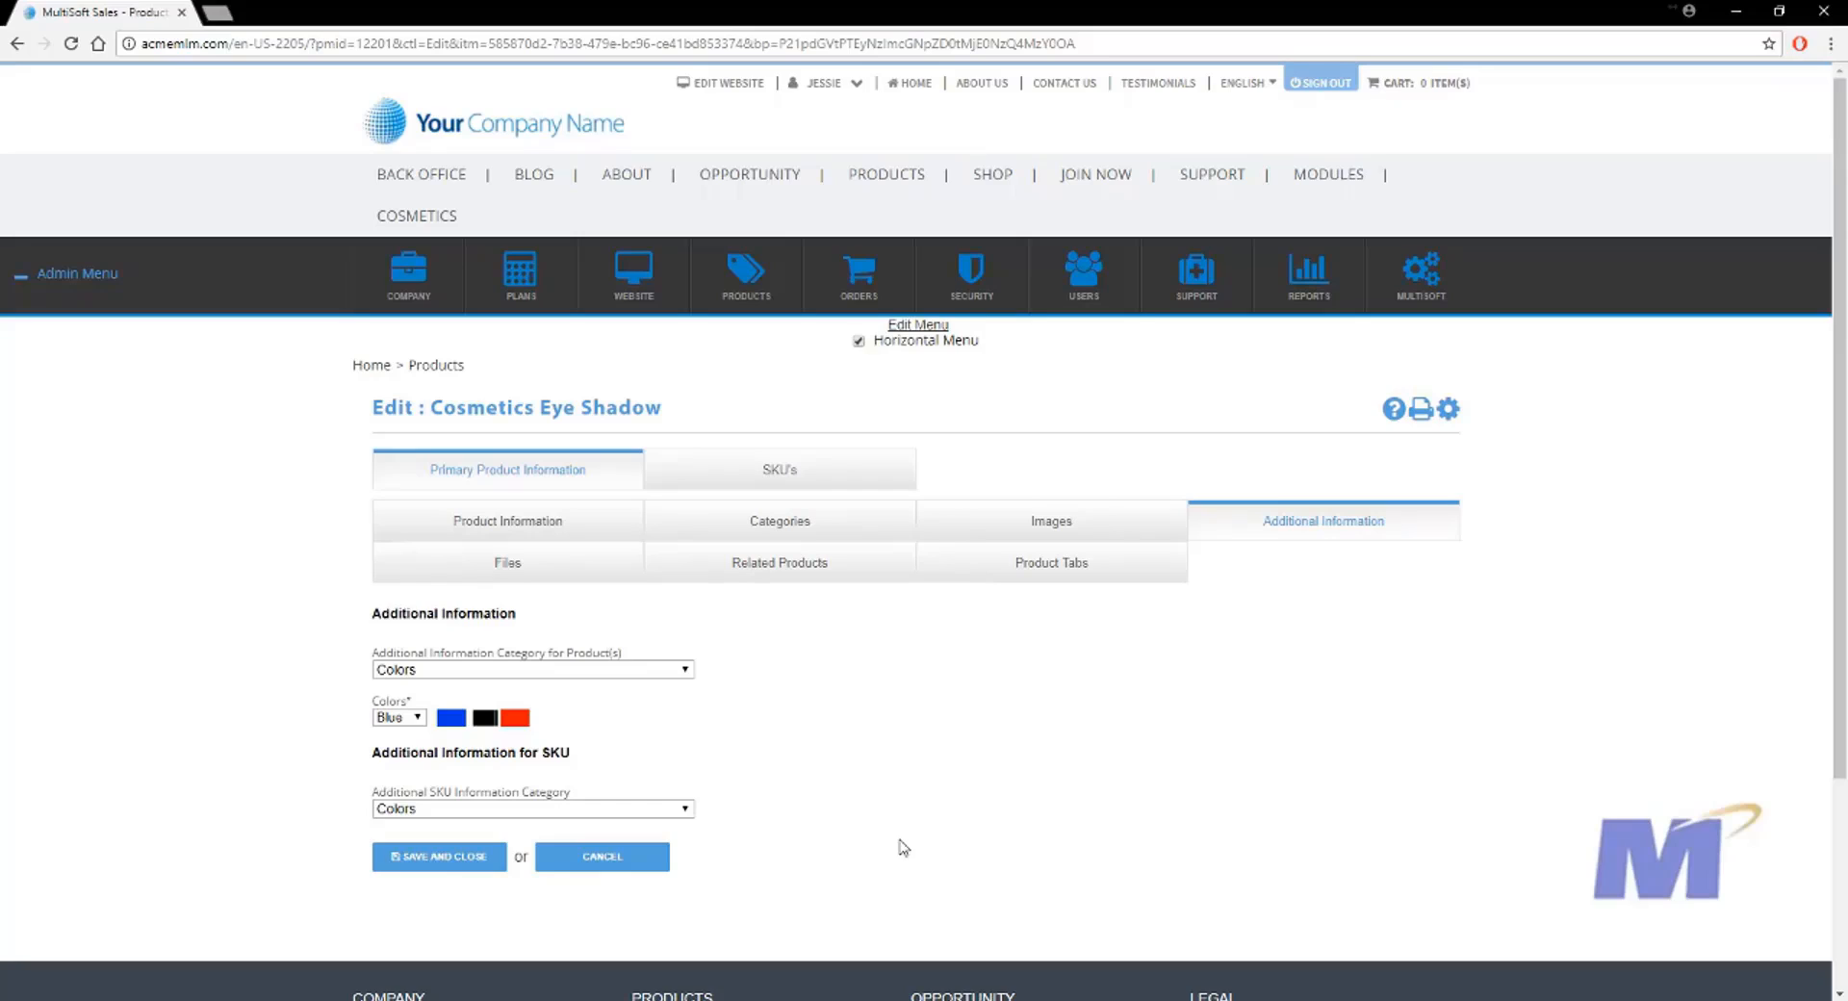
- Open the Cosmetics Eye Shadow SKU from the product's SKUs and view its additional information
left_click(833, 480)
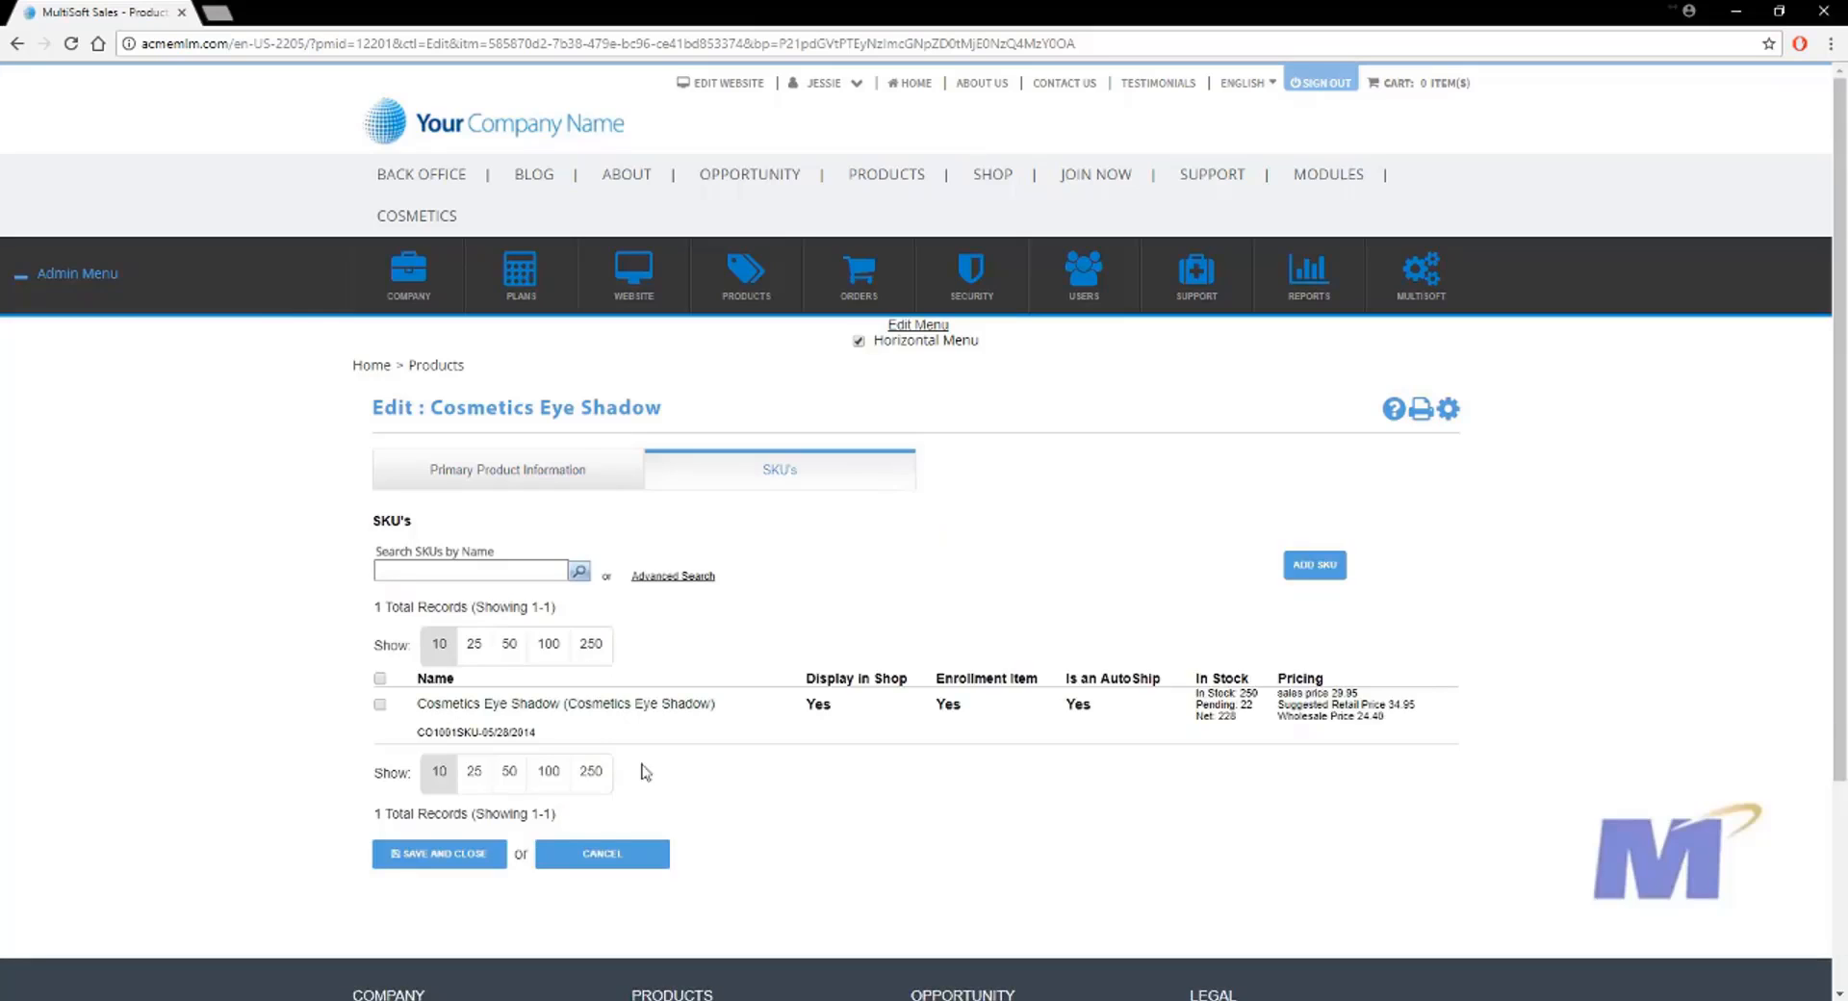
left_click(599, 703)
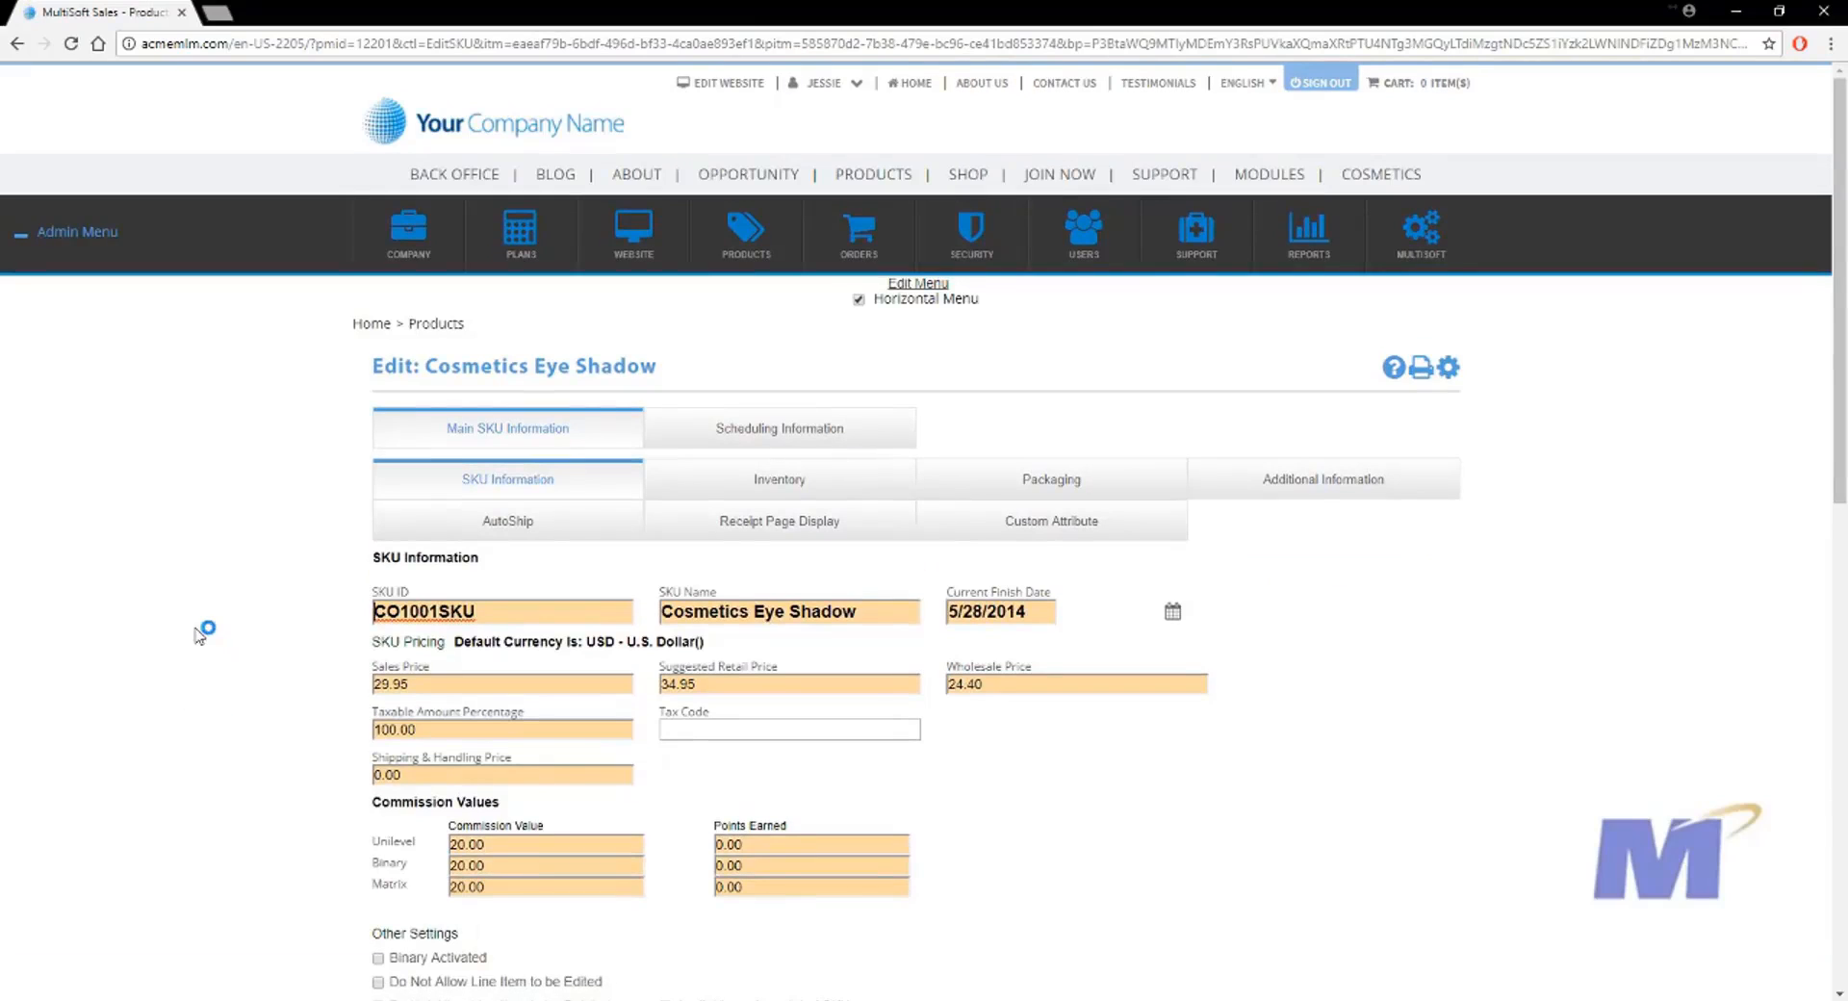
left_click(1330, 491)
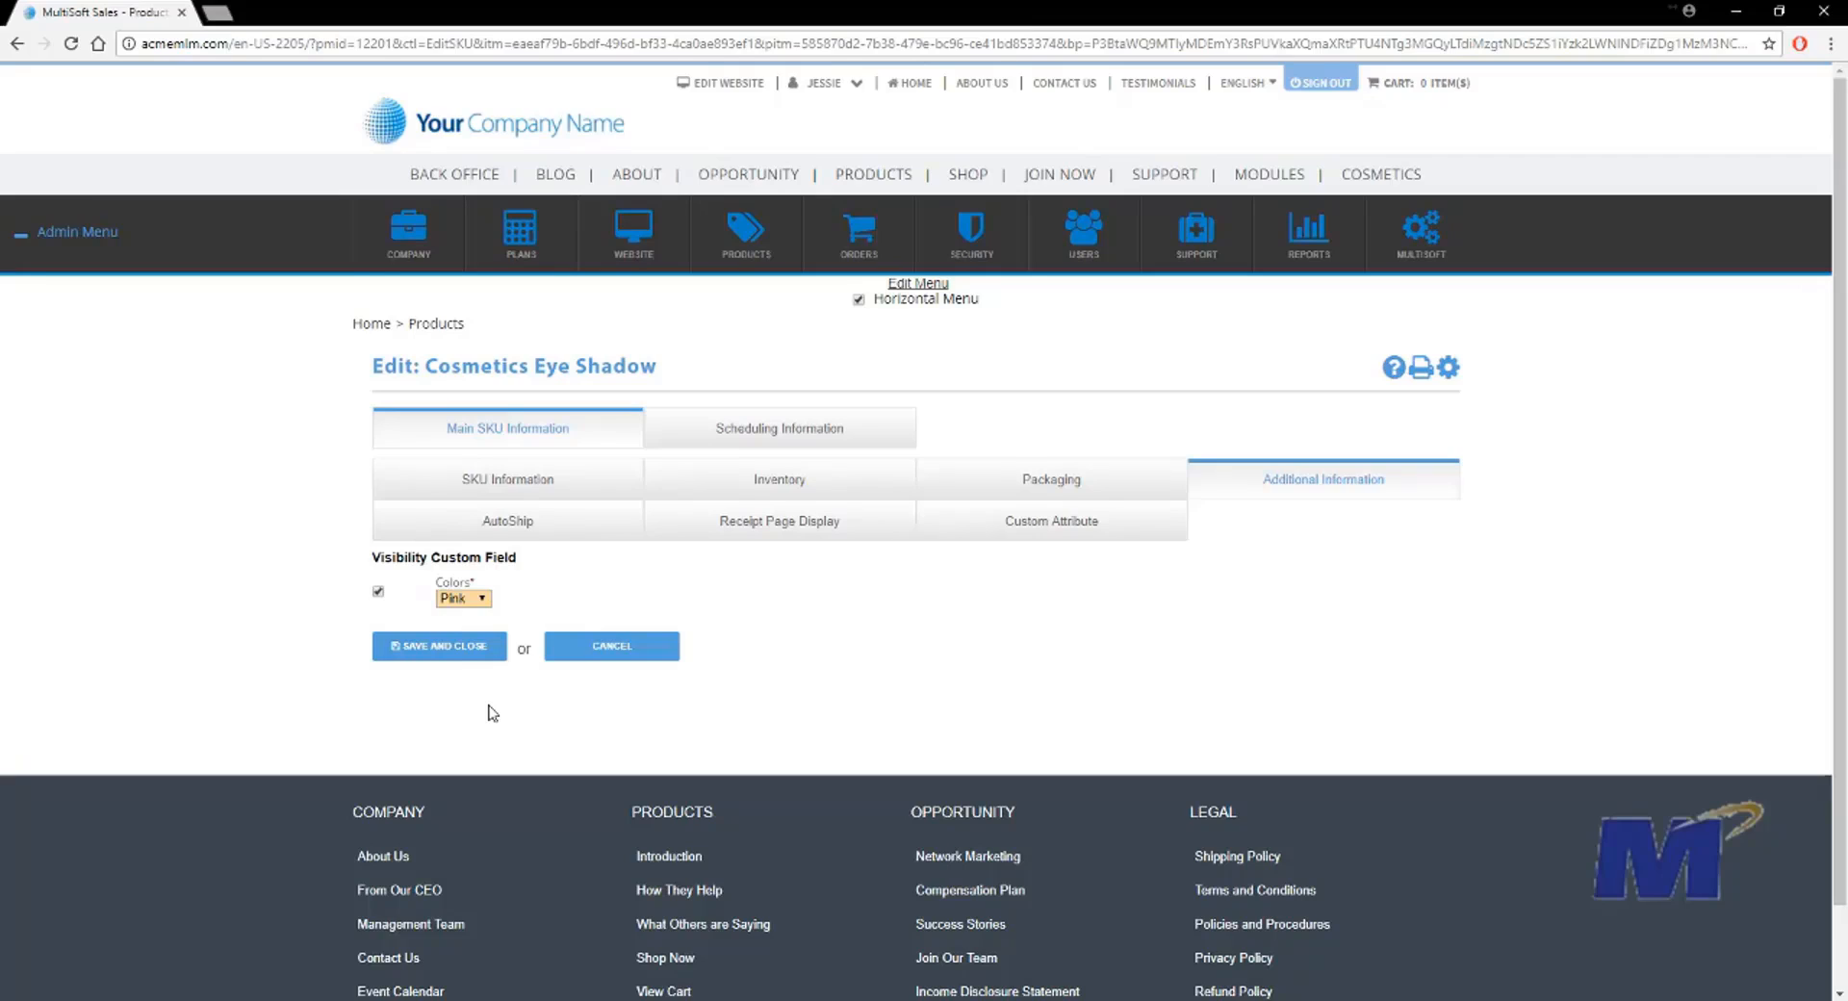
- In the Cosmetics Eye Shadow SKU's custom attributes, enter the base attribute code CO1001 with the color set to Pink
left_click(1127, 532)
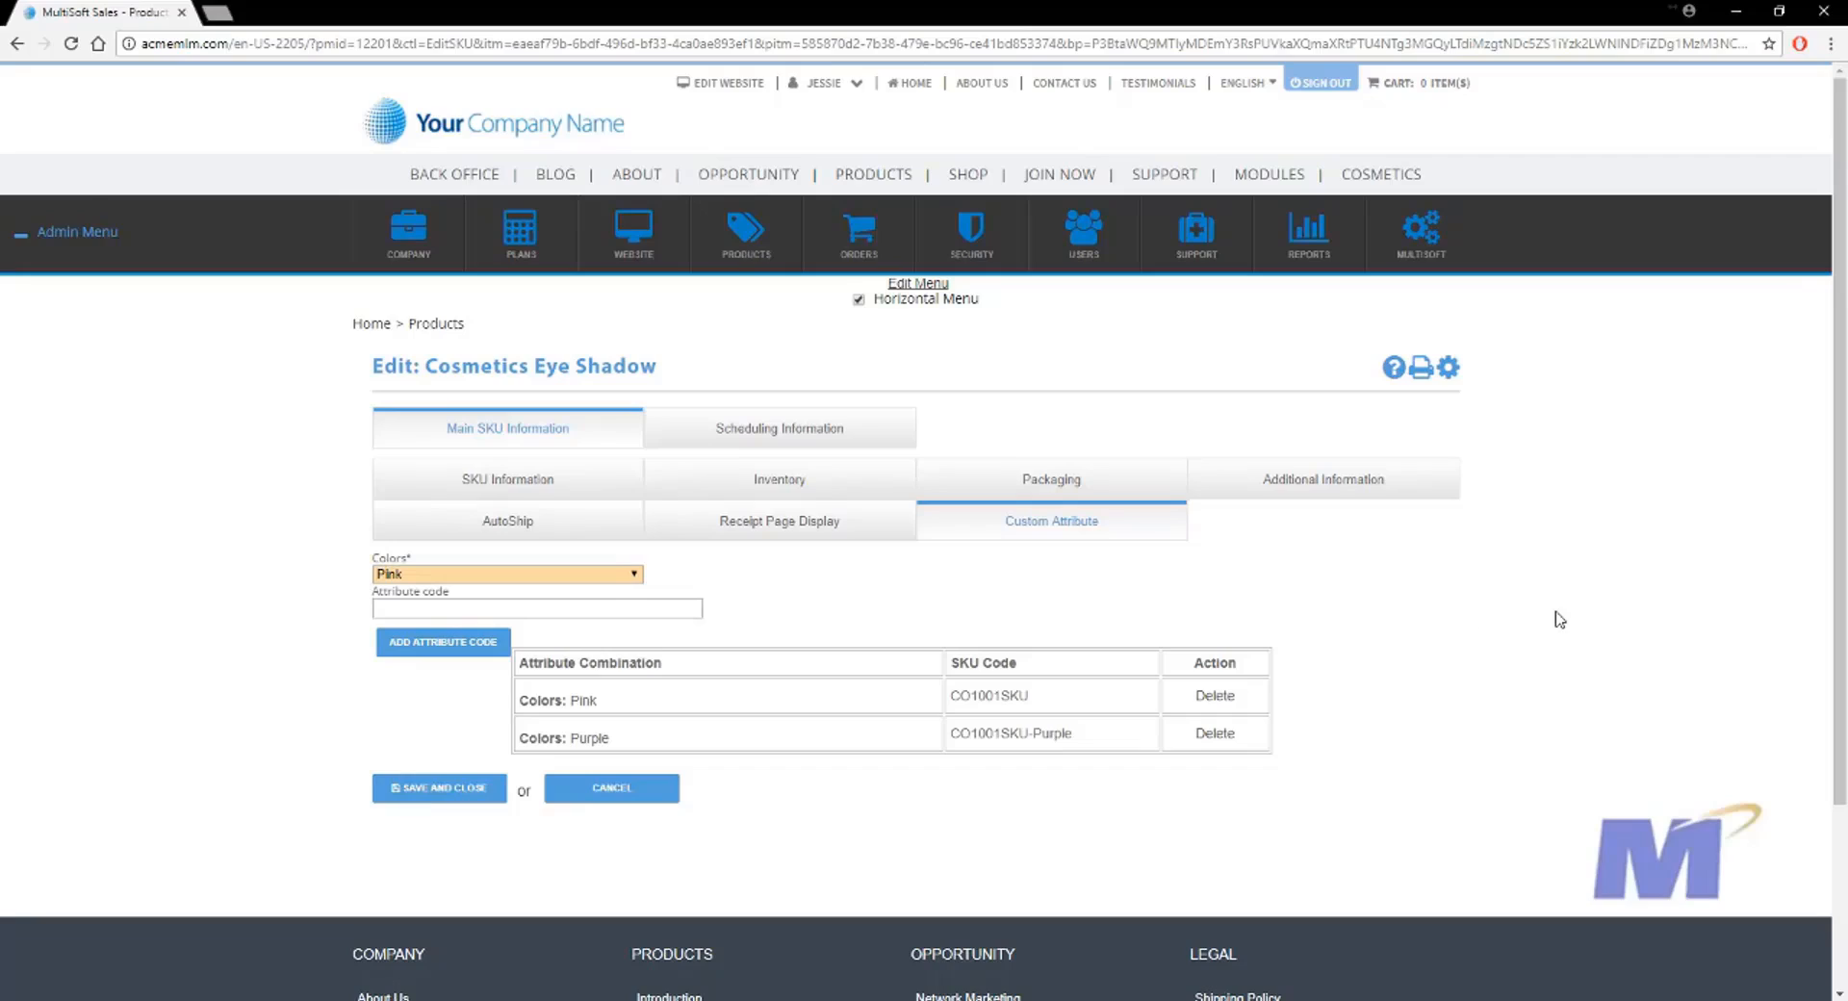
left_click_drag(1002, 698, 972, 698)
left_click(427, 607)
type("CO1001")
left_click(632, 576)
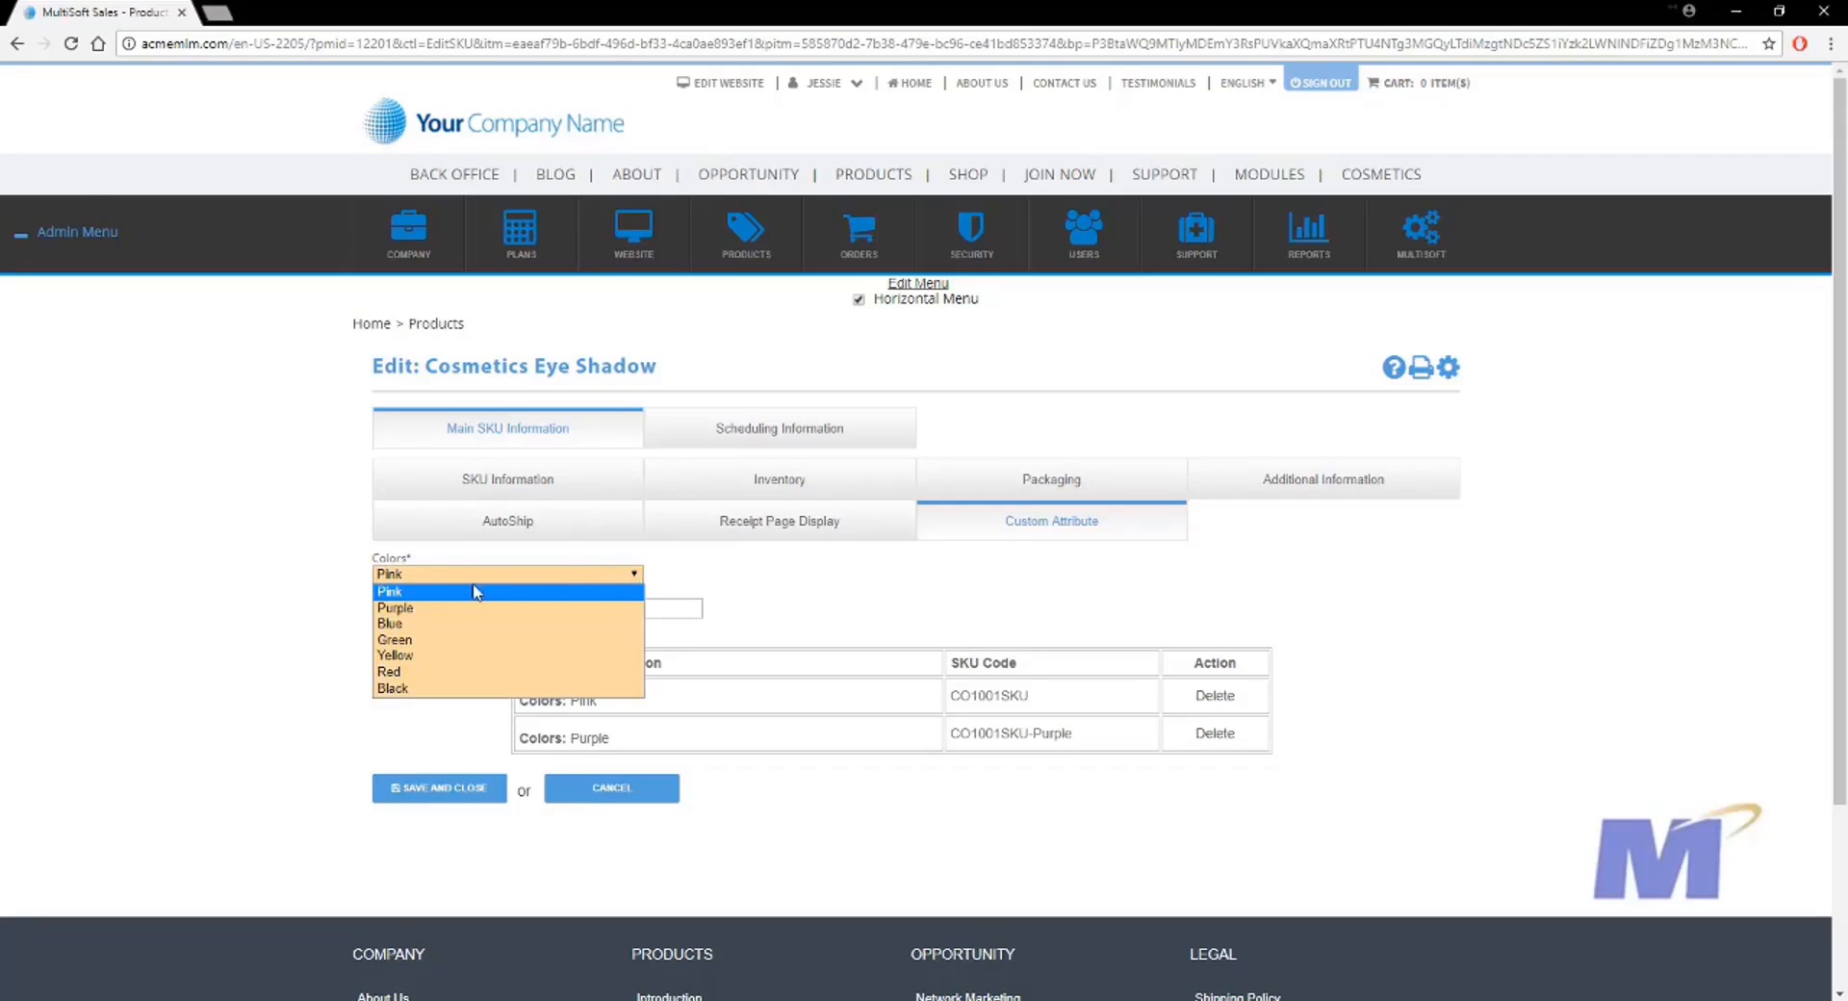
left_click(417, 591)
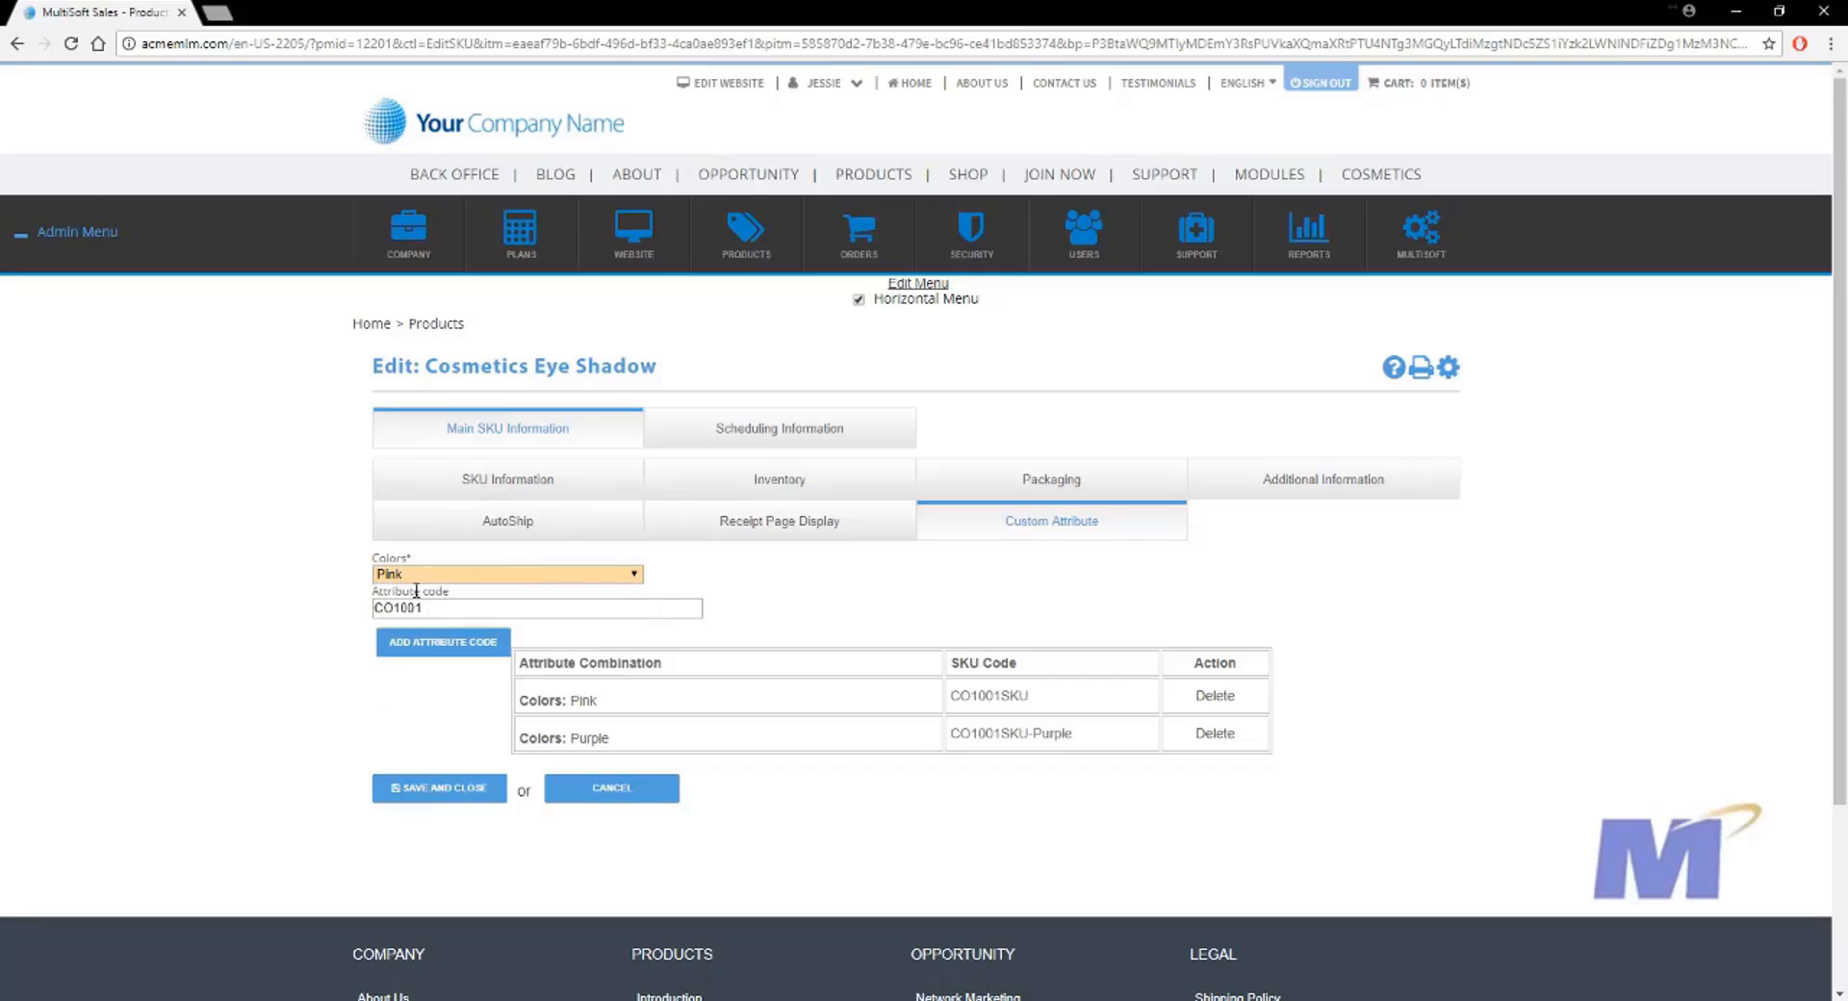
- Delete the existing Pink and Purple attribute codes and add the attribute code CO1001-Pink for the color Pink
left_click(1215, 696)
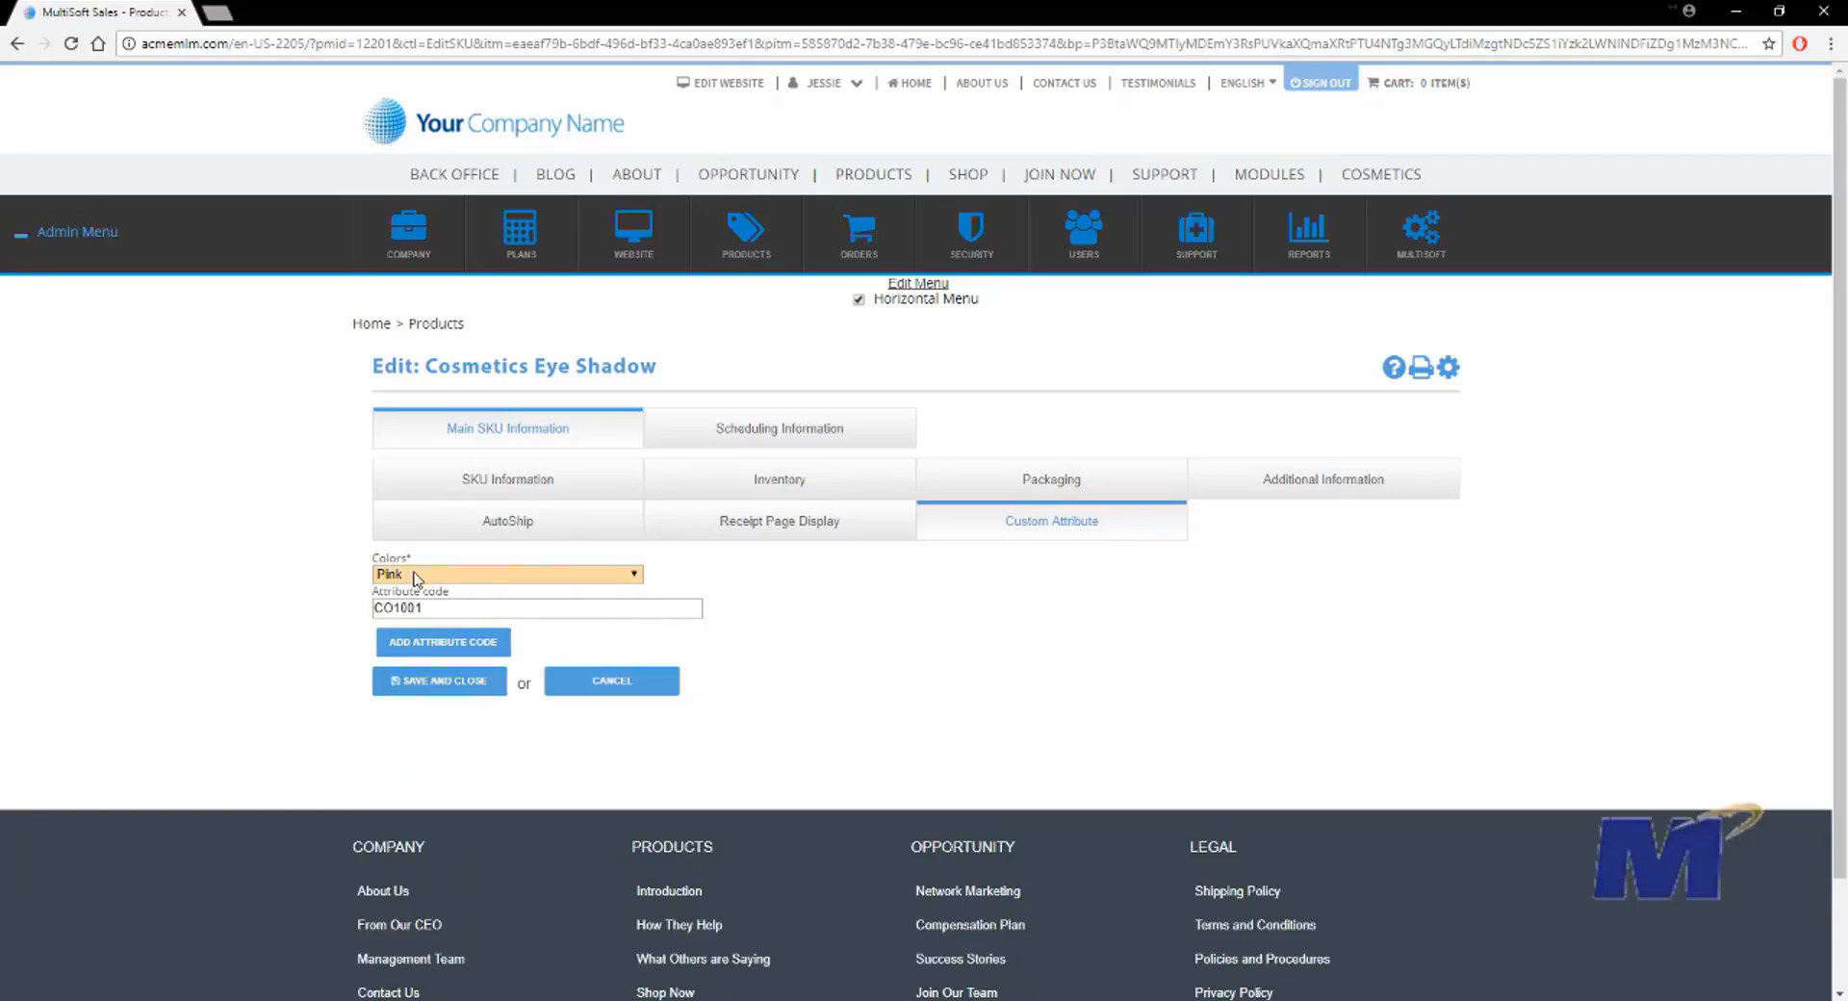
double_click(451, 610)
key("ctrl+c")
type("-Pink")
left_click(487, 642)
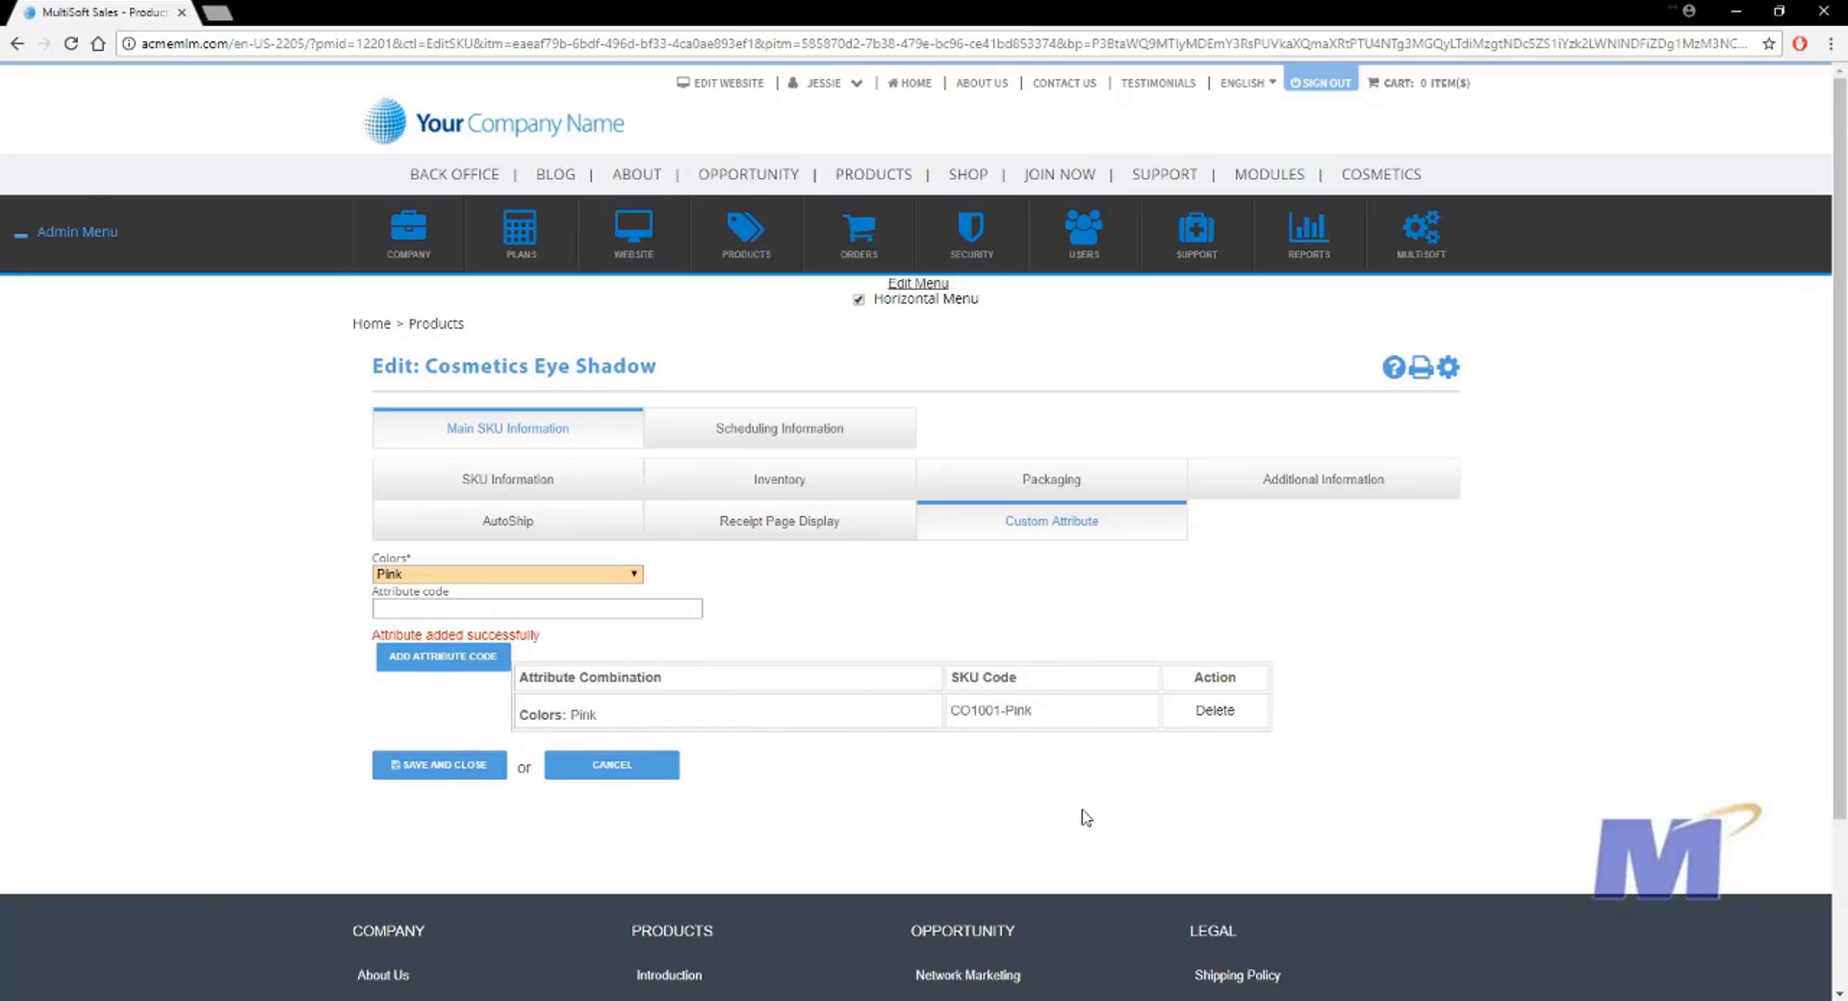
- Add the attribute code CO1001-Purple for the color Purple to the SKU's attribute combinations
left_click(411, 608)
key("ctrl+v")
type("-Purple")
left_click(453, 665)
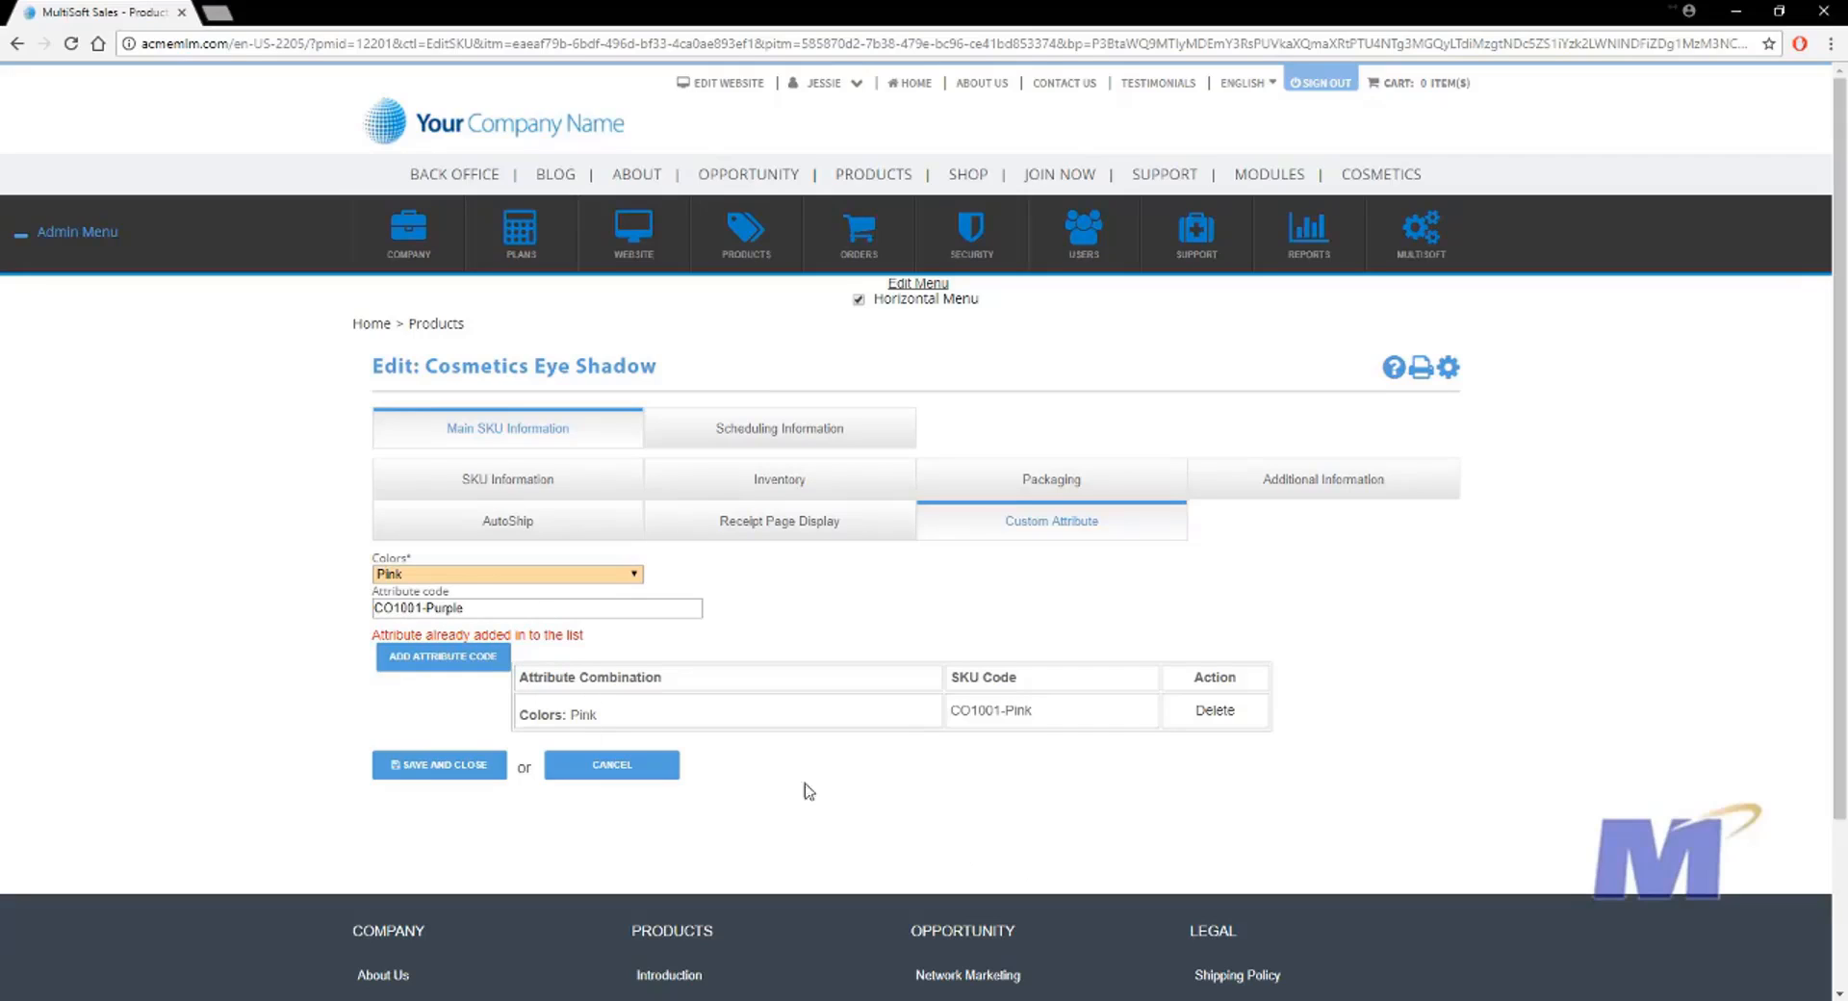
double_click(443, 607)
left_click(475, 578)
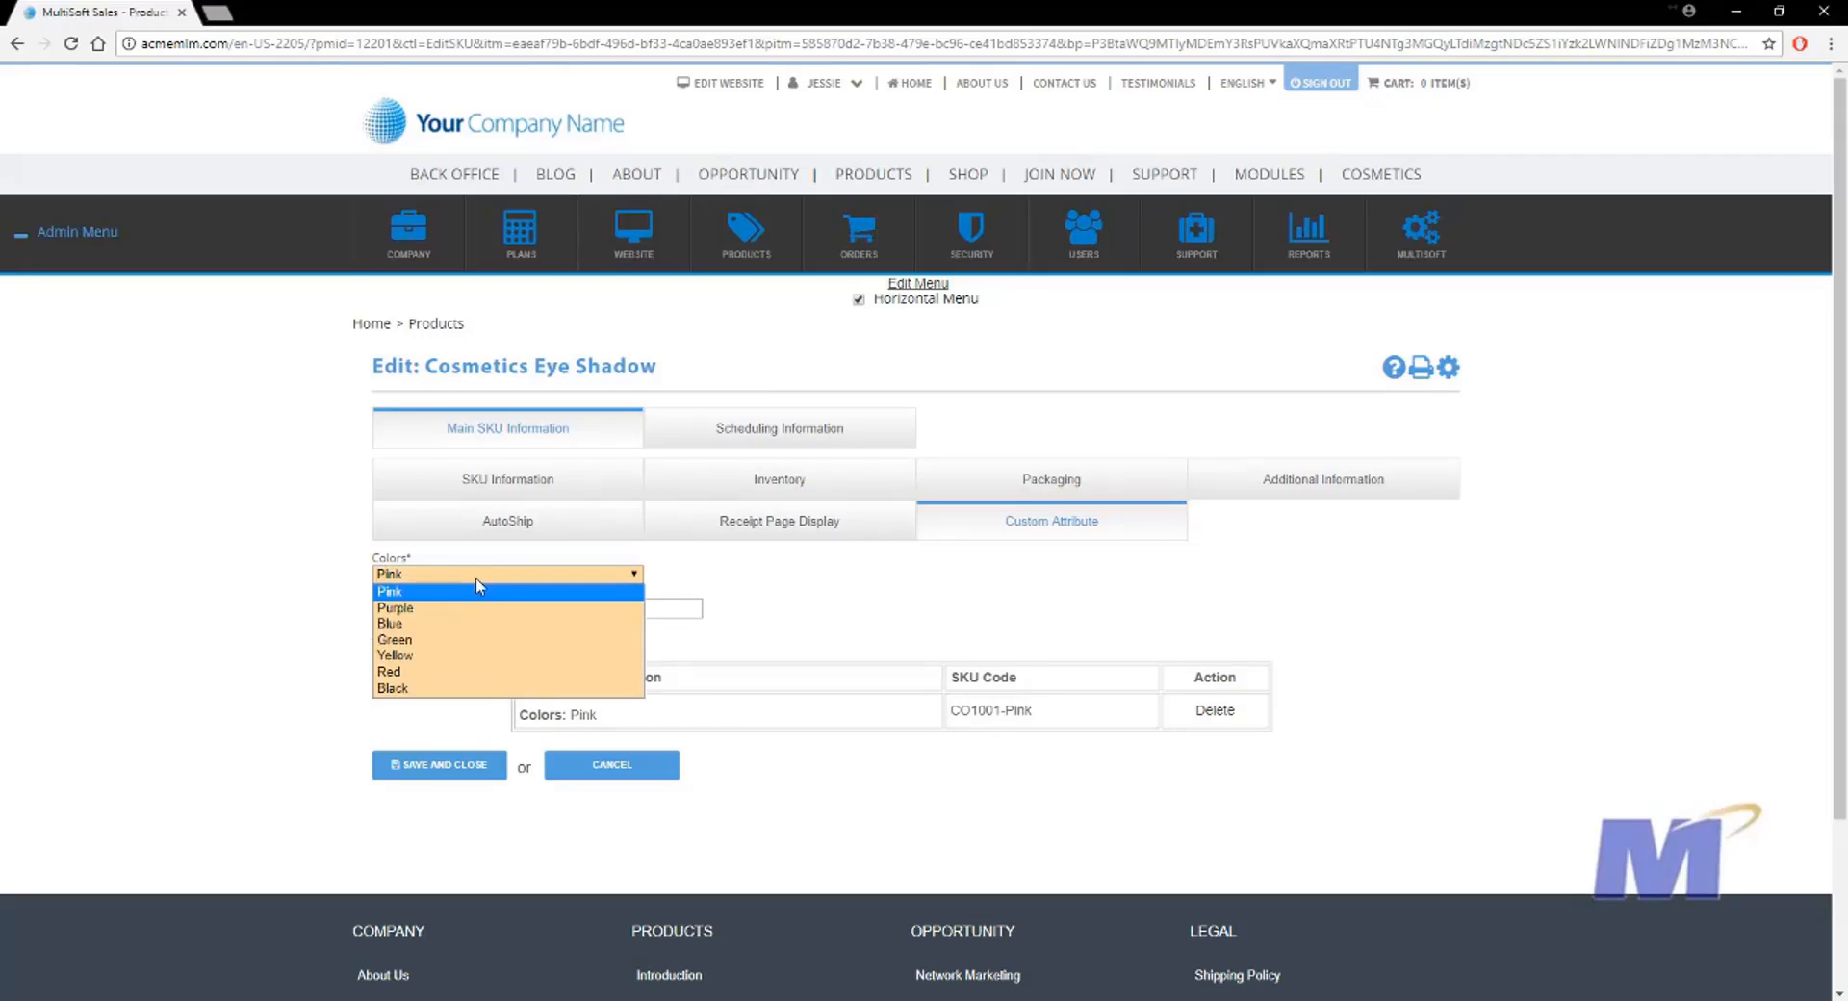
left_click(414, 608)
left_click(423, 658)
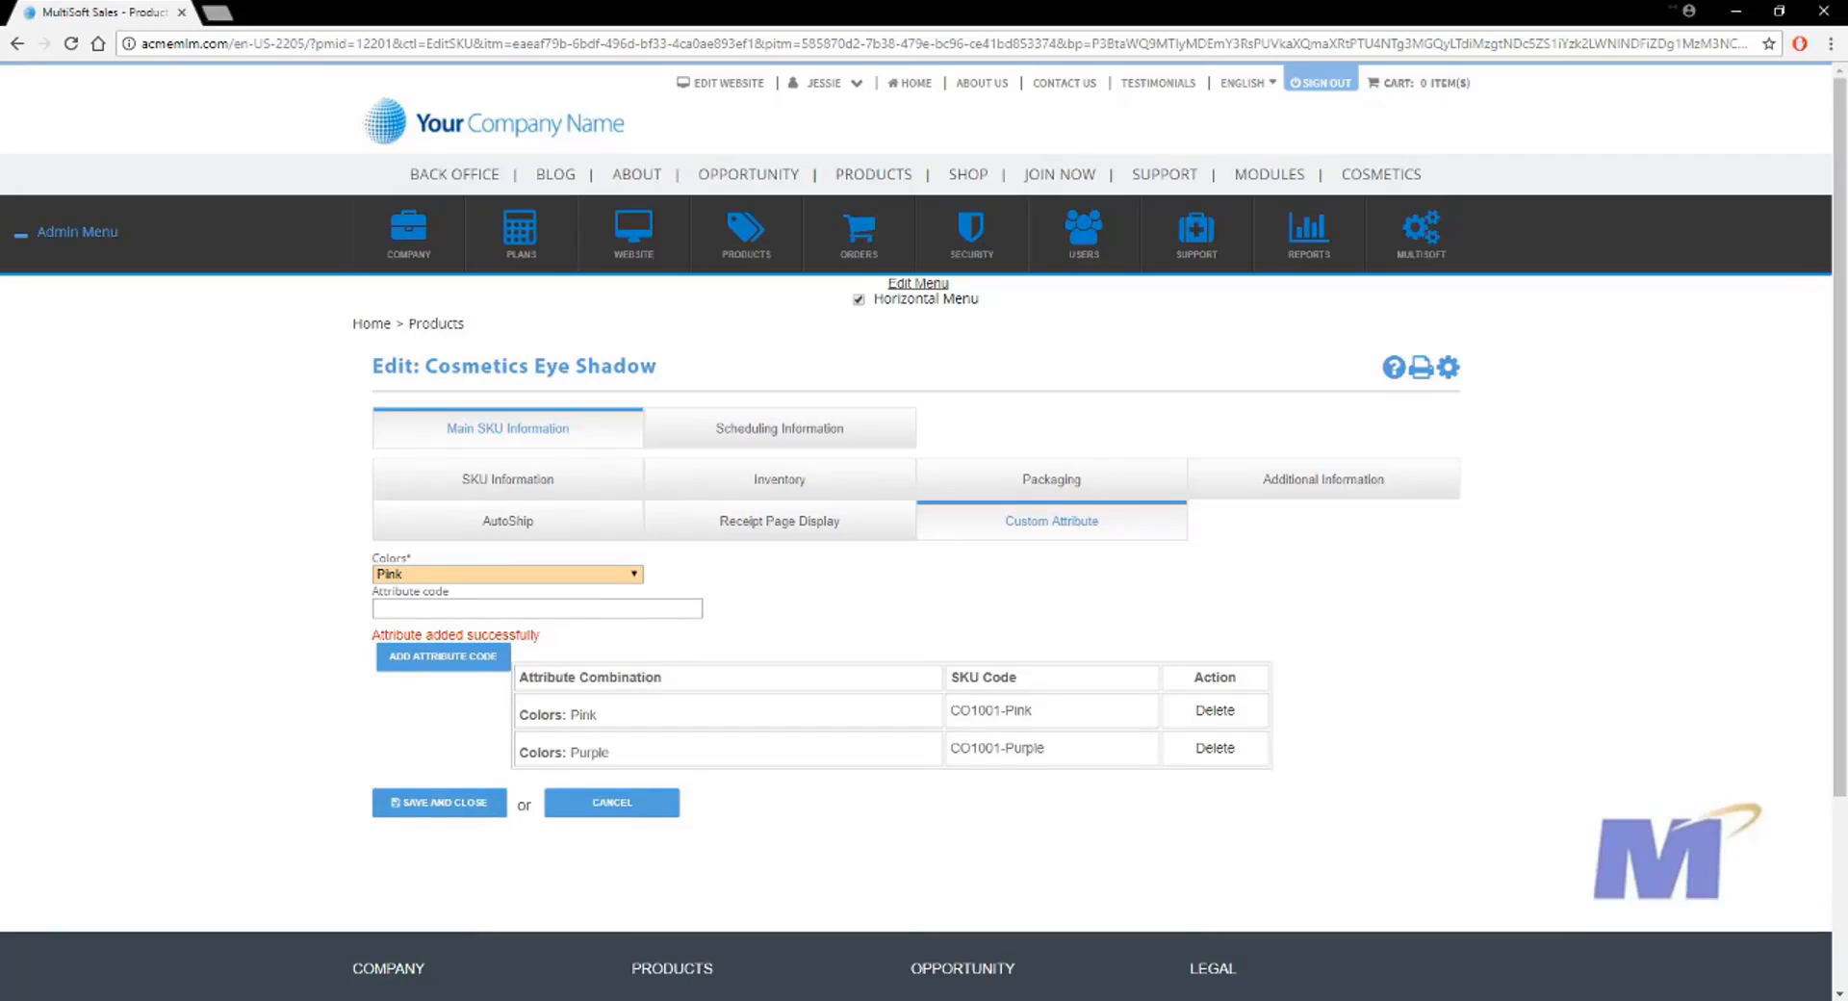
left_click(1673, 6)
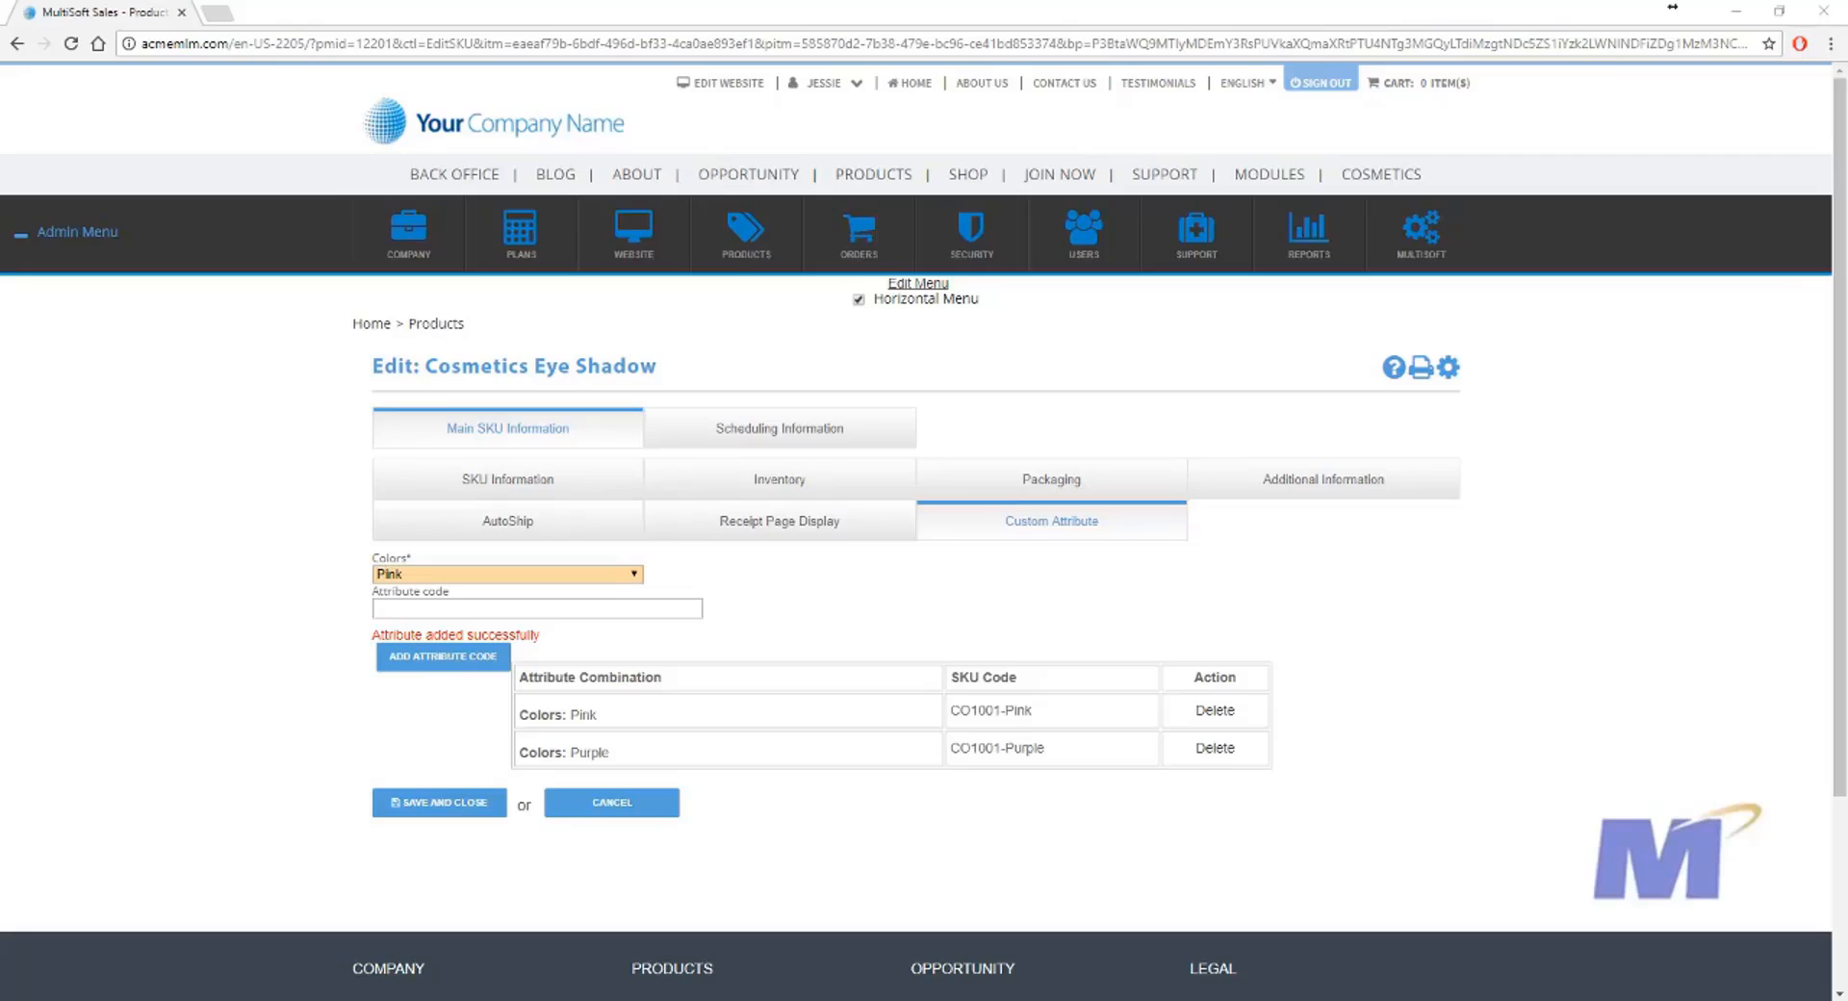